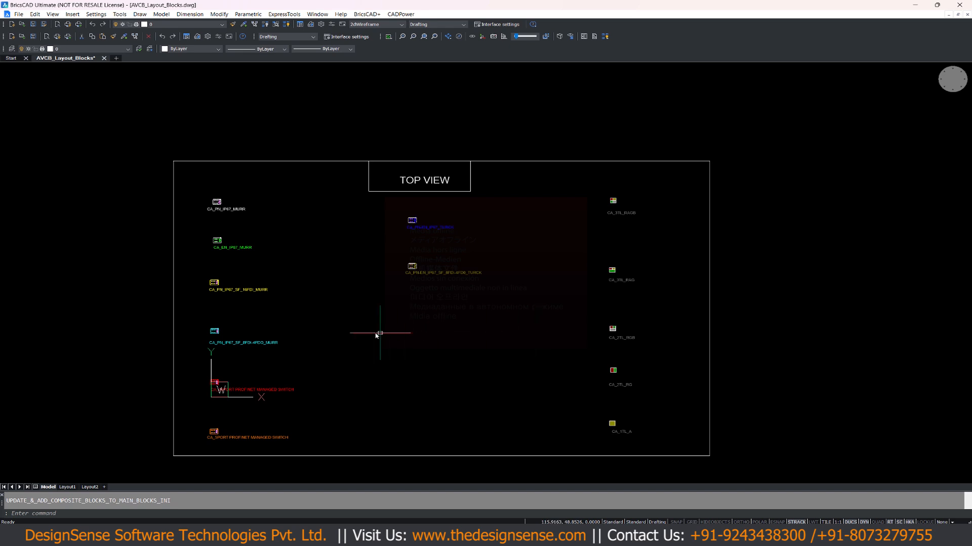
Examine the blocks CA_PN_IP67_MURR, CA_EN_IP67_MURR and CA_PN_IP67_SF_16FDI_MURR in the top view layout up close.
{"action": "scroll", "coordinate": [363, 332], "scroll_direction": "up", "scroll_amount": 4}
{"action": "scroll", "coordinate": [462, 392], "scroll_direction": "down", "scroll_amount": 3}
{"action": "scroll", "coordinate": [501, 418], "scroll_direction": "up", "scroll_amount": 5}
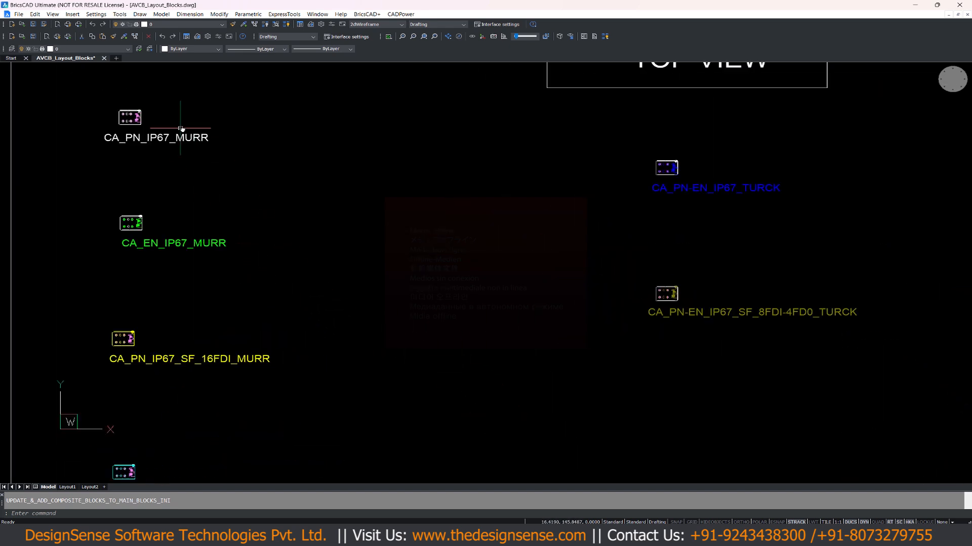
{"action": "mouse_move", "coordinate": [133, 112]}
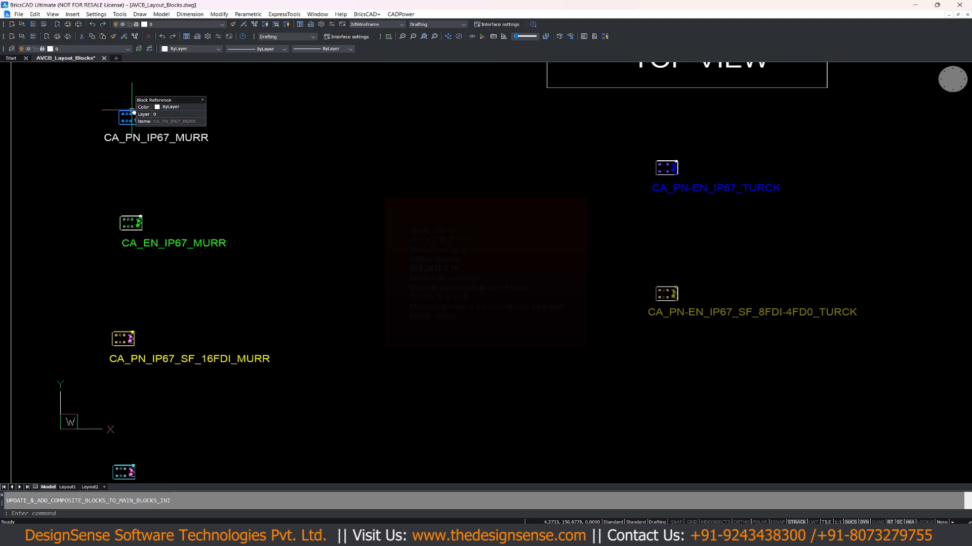
{"action": "mouse_move", "coordinate": [132, 220]}
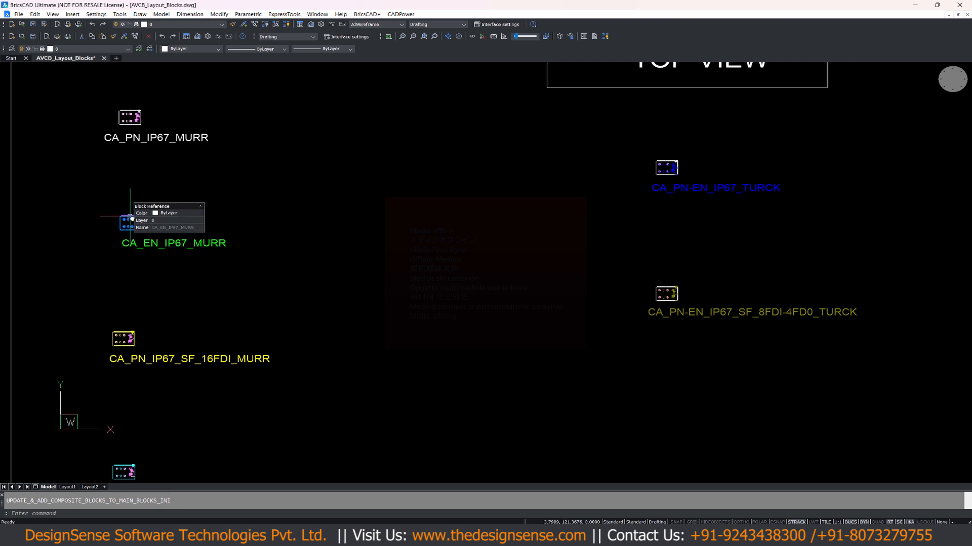
{"action": "mouse_move", "coordinate": [124, 338]}
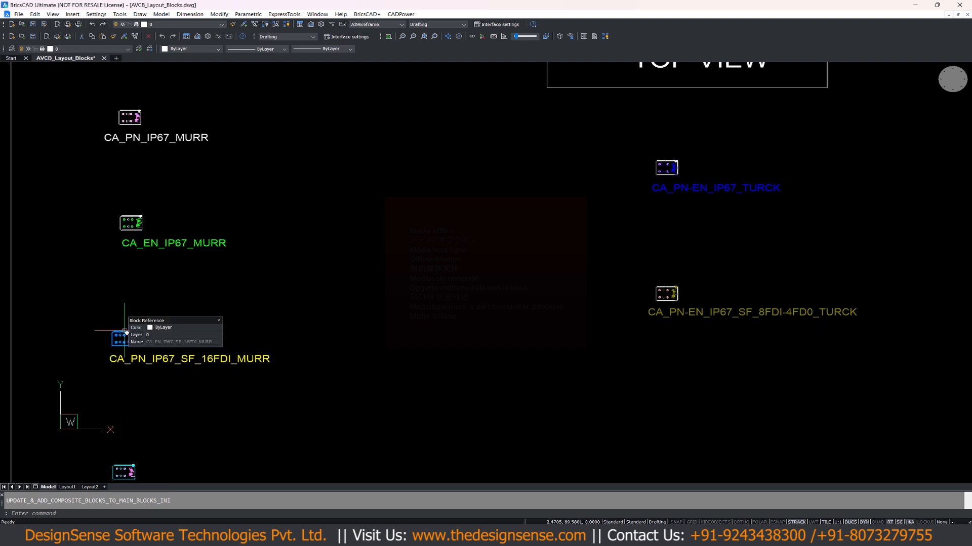
{"action": "scroll", "coordinate": [124, 338], "scroll_direction": "up", "scroll_amount": 10}
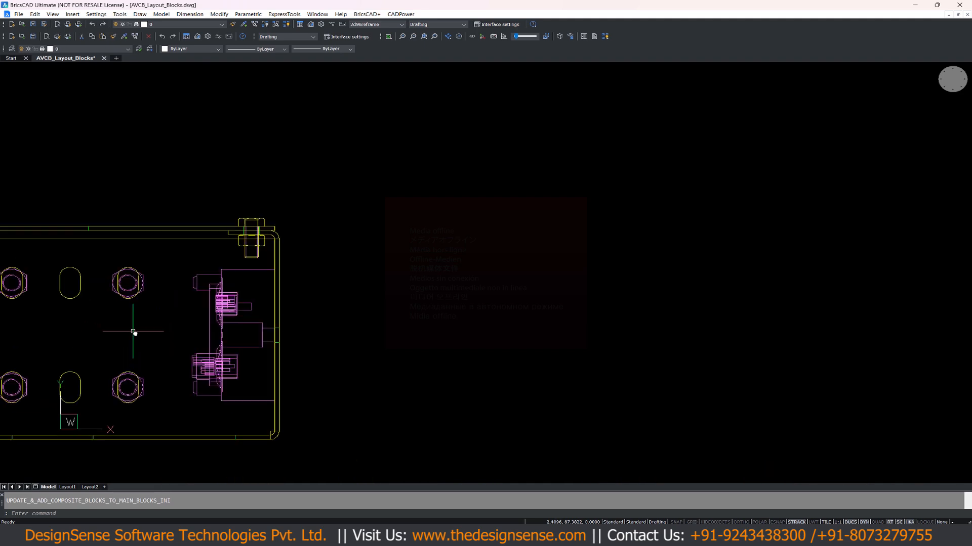
{"action": "scroll", "coordinate": [172, 329], "scroll_direction": "down", "scroll_amount": 6}
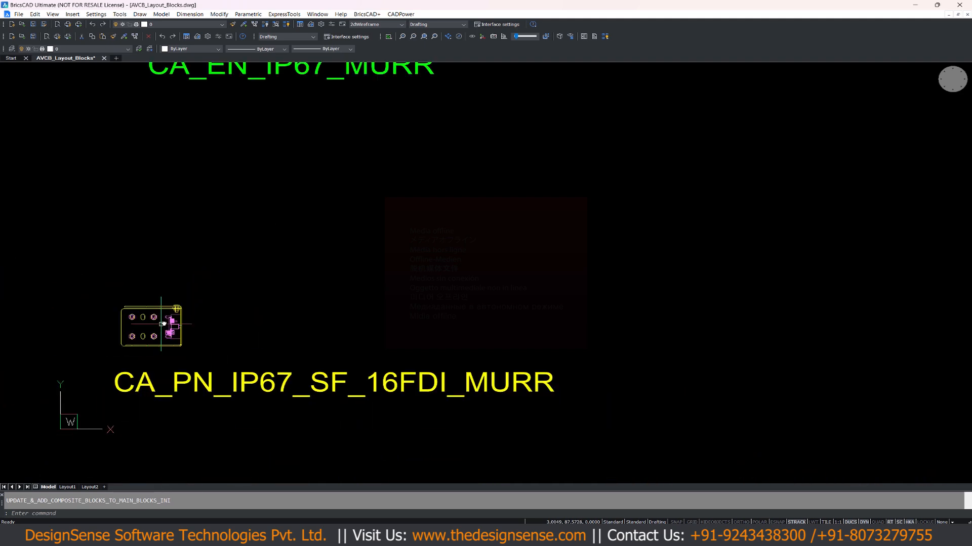
{"action": "scroll", "coordinate": [191, 133], "scroll_direction": "up", "scroll_amount": 5}
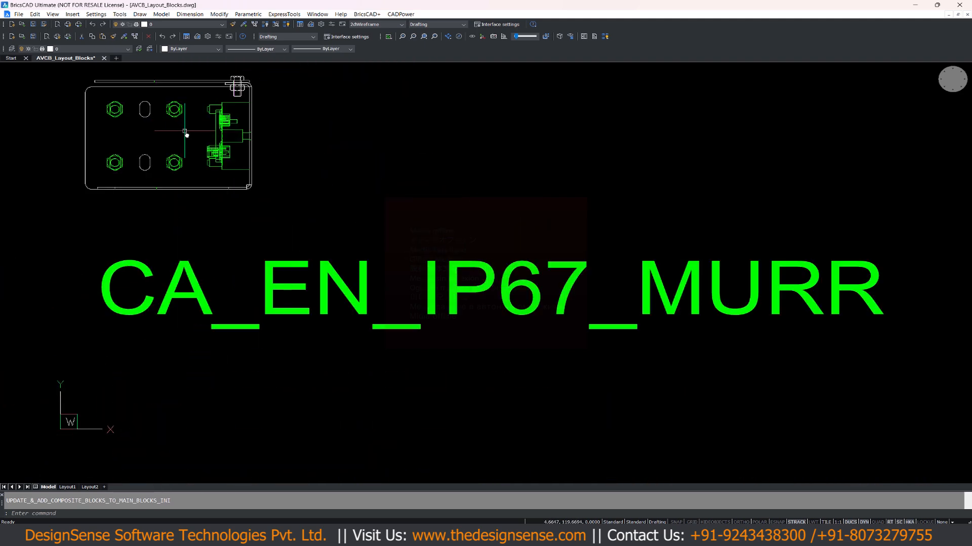
{"action": "scroll", "coordinate": [217, 188], "scroll_direction": "down", "scroll_amount": 3}
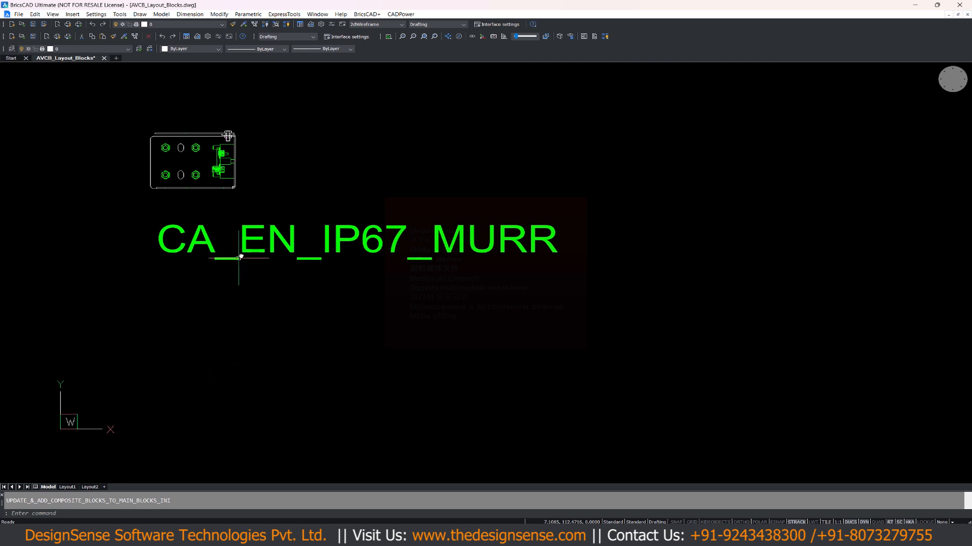
{"action": "scroll", "coordinate": [256, 280], "scroll_direction": "down", "scroll_amount": 6}
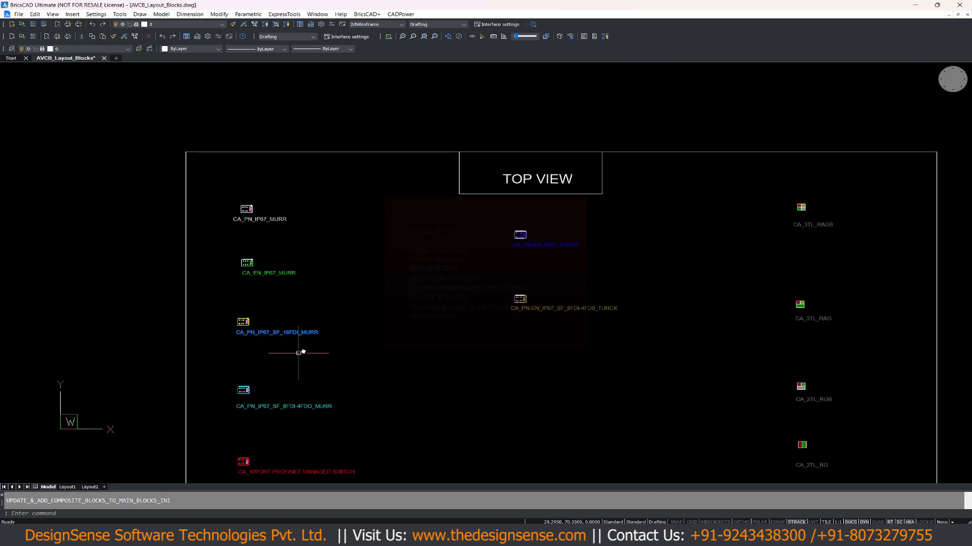
Examine the remaining layout blocks: the PROFINET managed switches, the CA_3TL and CA_2TL tower lights and the TURCK blocks.
{"action": "scroll", "coordinate": [298, 348], "scroll_direction": "up", "scroll_amount": 2}
{"action": "scroll", "coordinate": [268, 370], "scroll_direction": "up", "scroll_amount": 2}
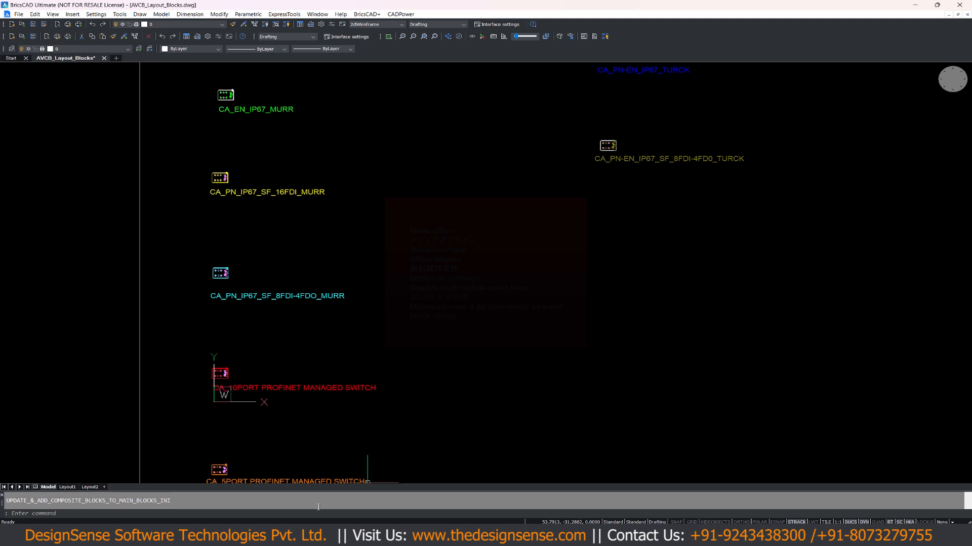
{"action": "scroll", "coordinate": [324, 416], "scroll_direction": "down", "scroll_amount": 3}
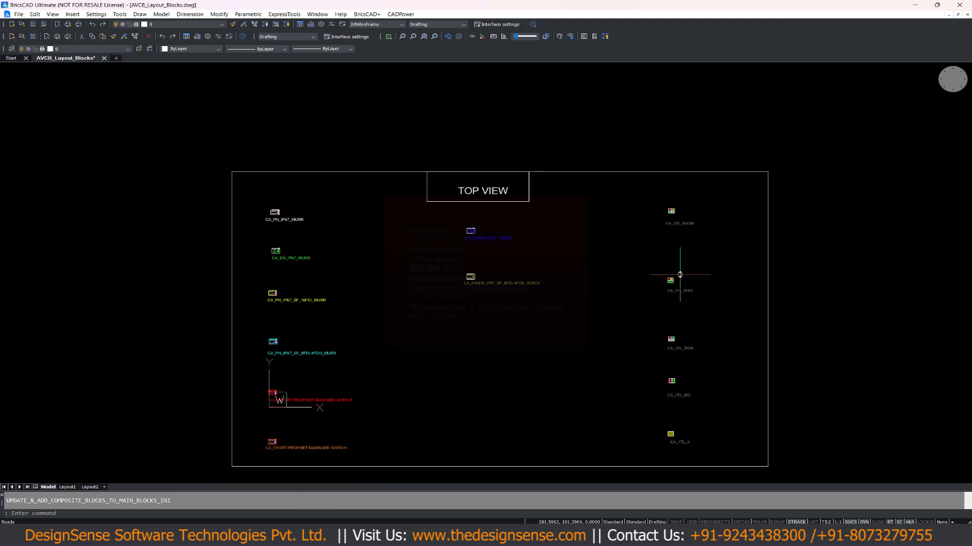
{"action": "scroll", "coordinate": [679, 277], "scroll_direction": "up", "scroll_amount": 6}
{"action": "scroll", "coordinate": [658, 299], "scroll_direction": "down", "scroll_amount": 3}
{"action": "scroll", "coordinate": [633, 283], "scroll_direction": "down", "scroll_amount": 1}
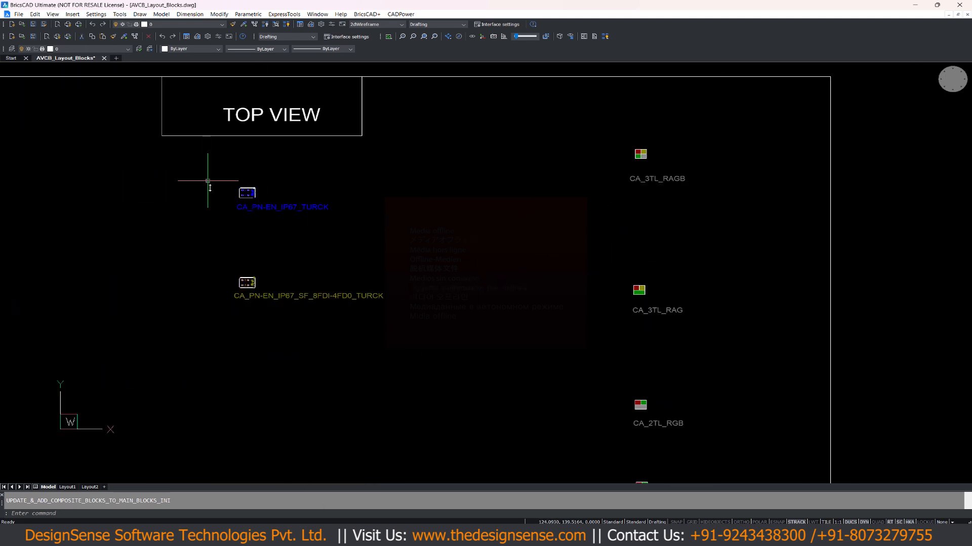
{"action": "scroll", "coordinate": [233, 245], "scroll_direction": "down", "scroll_amount": 4}
{"action": "middle_click_drag", "start_coordinate": [226, 276], "coordinate": [379, 292]}
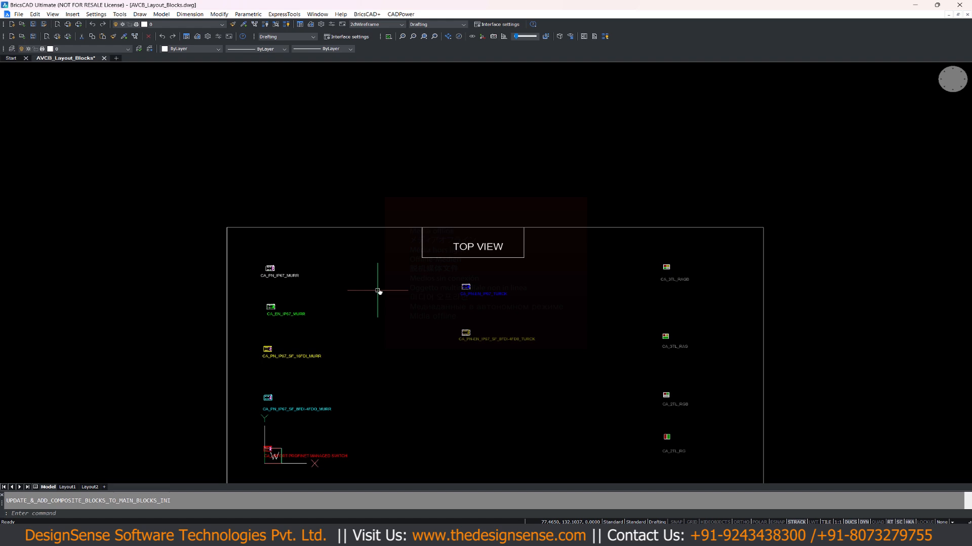
Open CADPower's BOM / BOQ Manager for the drawing's blocks.
{"action": "left_click", "coordinate": [400, 14]}
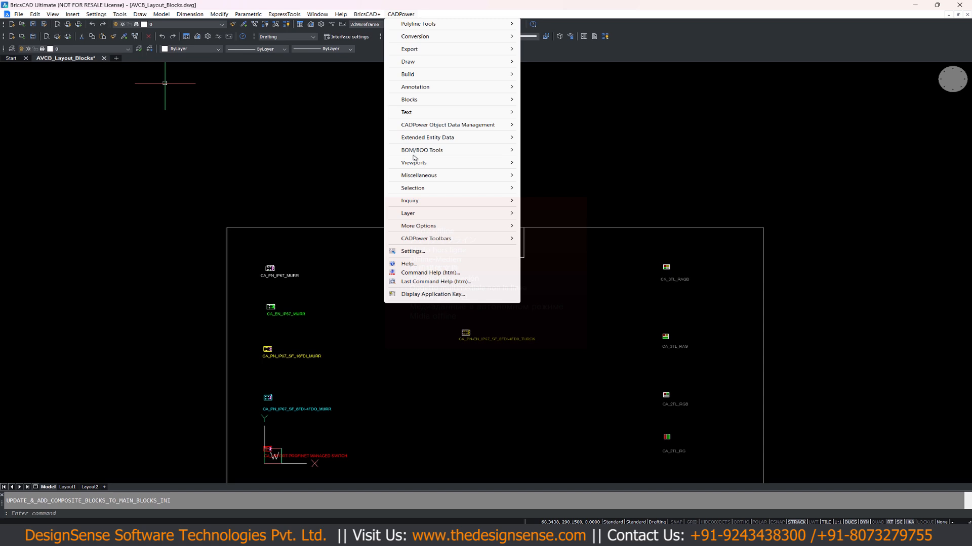
{"action": "mouse_move", "coordinate": [414, 151]}
{"action": "left_click", "coordinate": [539, 151]}
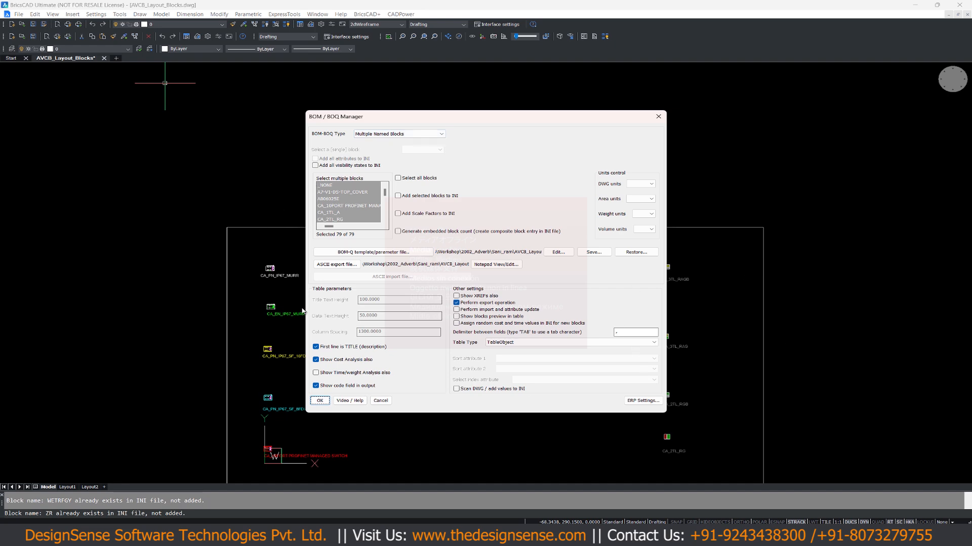
Switch to Total Commander and examine the [BLOCK_NAMES] section of AVCB_Layout_Blocks.ini, returning to BricsCAD to cancel the BOM / BOQ Manager.
{"action": "left_click", "coordinate": [528, 537]}
{"action": "left_click", "coordinate": [524, 76]}
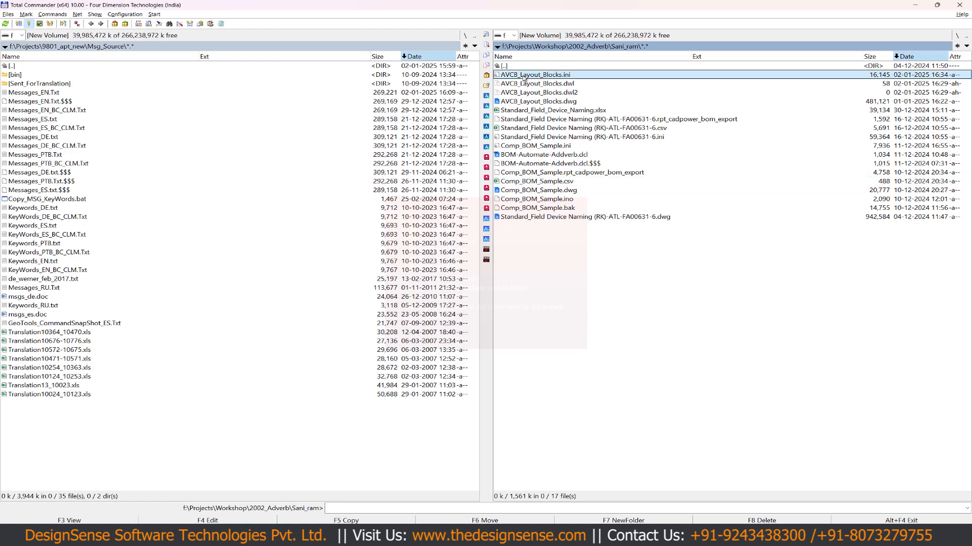
{"action": "key", "text": "F3"}
{"action": "scroll", "coordinate": [524, 77], "scroll_direction": "down", "scroll_amount": 20}
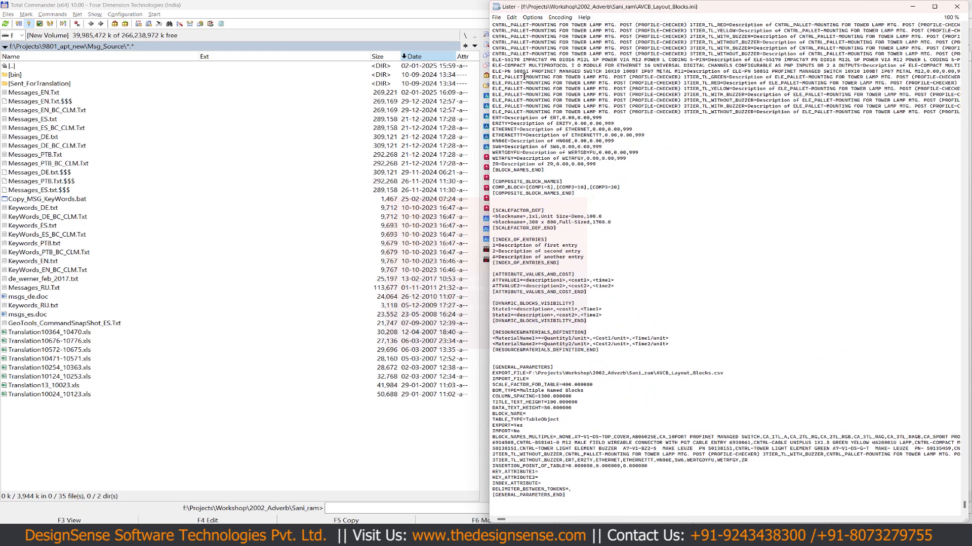
{"action": "scroll", "coordinate": [523, 77], "scroll_direction": "up", "scroll_amount": 20}
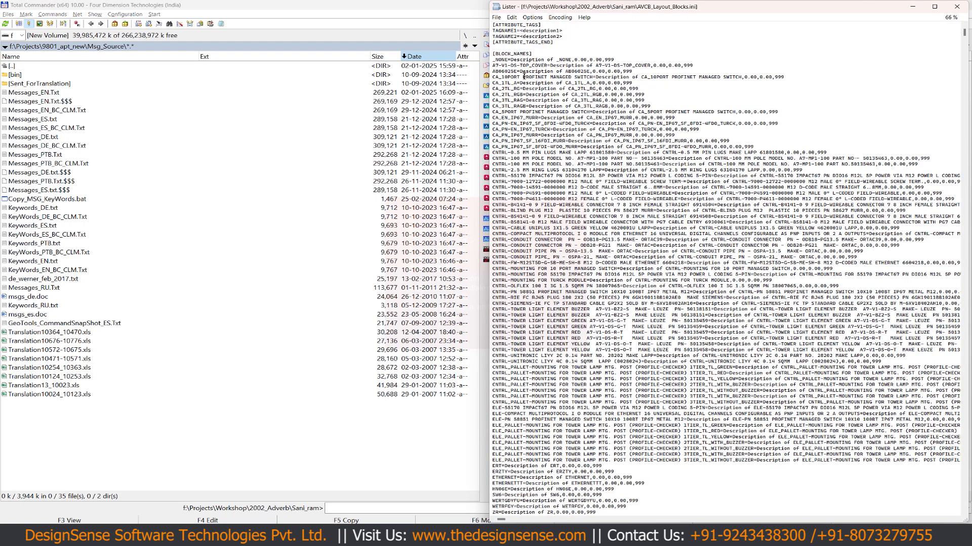
{"action": "left_click_drag", "start_coordinate": [492, 53], "coordinate": [603, 466]}
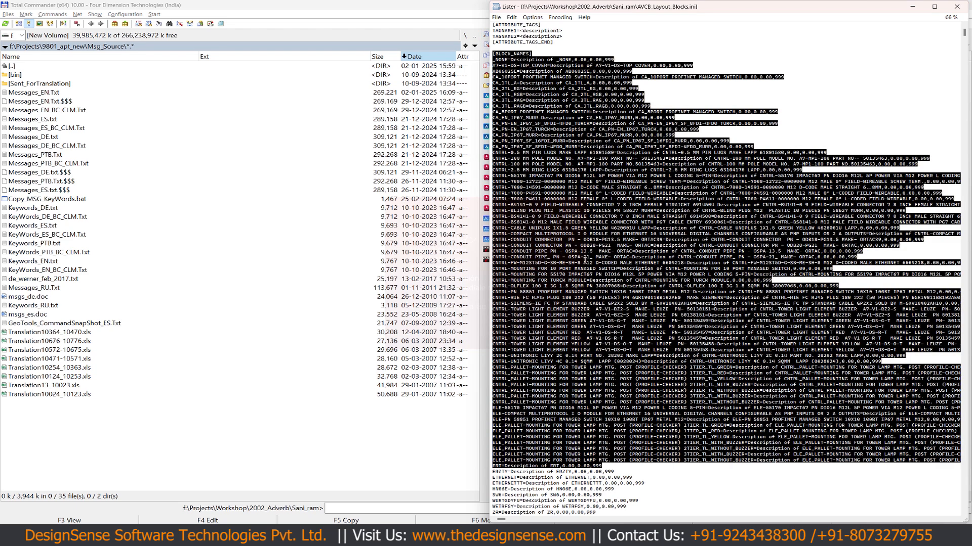
{"action": "key", "text": "Escape"}
{"action": "left_click", "coordinate": [747, 535]}
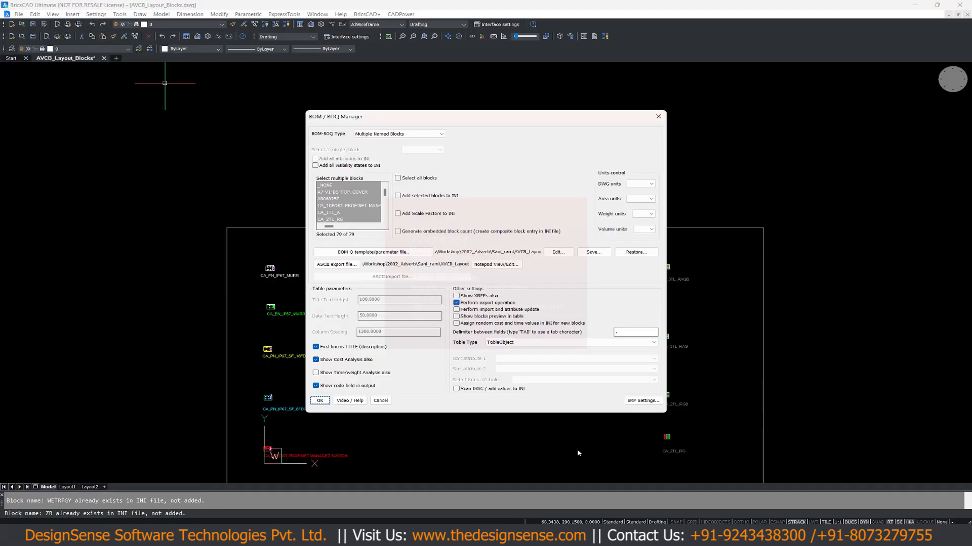
{"action": "left_click", "coordinate": [380, 401]}
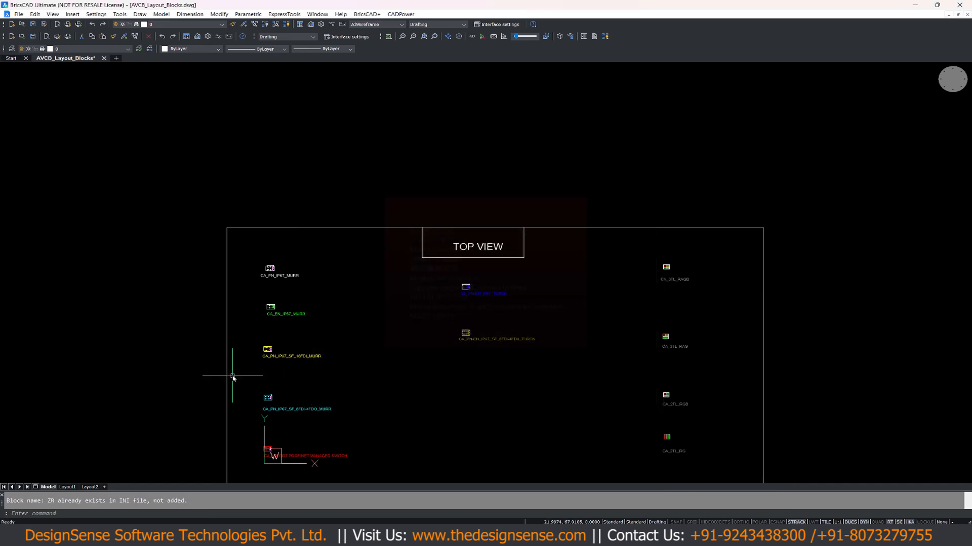
List all block definitions in the drawing through the command-line Insert command, and cancel the listing after reading it.
{"action": "type", "text": "-i"}
{"action": "key", "text": "Return"}
{"action": "type", "text": "?"}
{"action": "key", "text": "Return"}
{"action": "key", "text": "Return"}
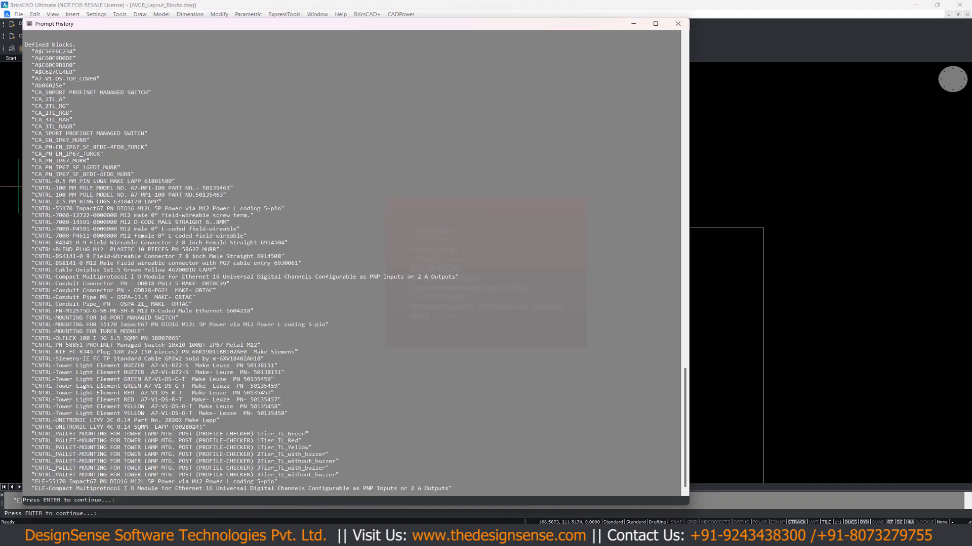
{"action": "key", "text": "Escape"}
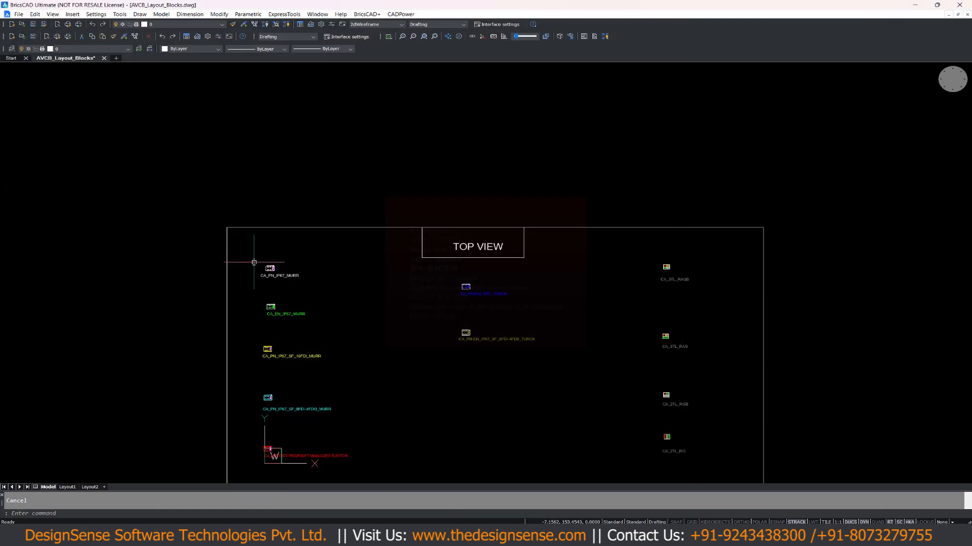
Switch to Total Commander and open Standard_Field_Device_Naming.xlsx in Excel without updating its external links.
{"action": "scroll", "coordinate": [263, 281], "scroll_direction": "up", "scroll_amount": 4}
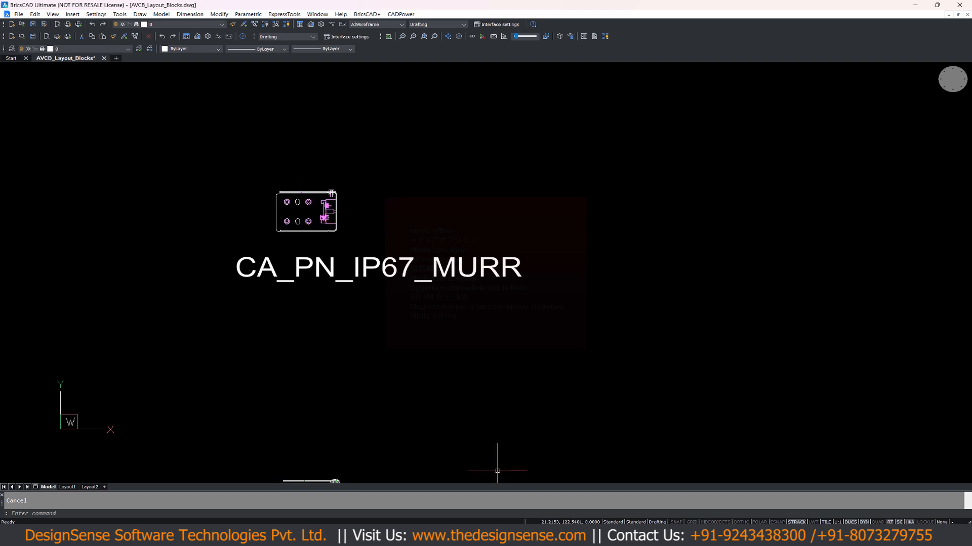
{"action": "left_click", "coordinate": [530, 478]}
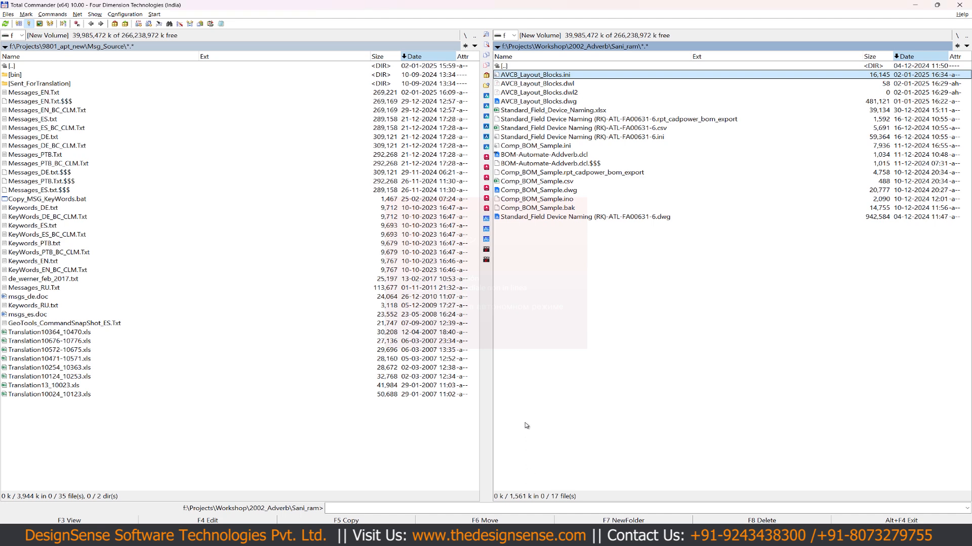
{"action": "double_click", "coordinate": [530, 111]}
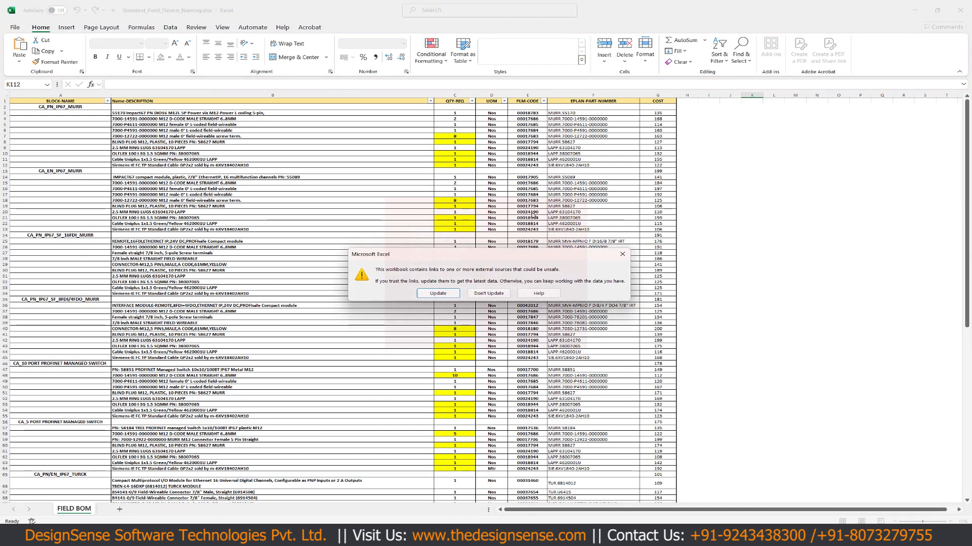
{"action": "left_click", "coordinate": [489, 294]}
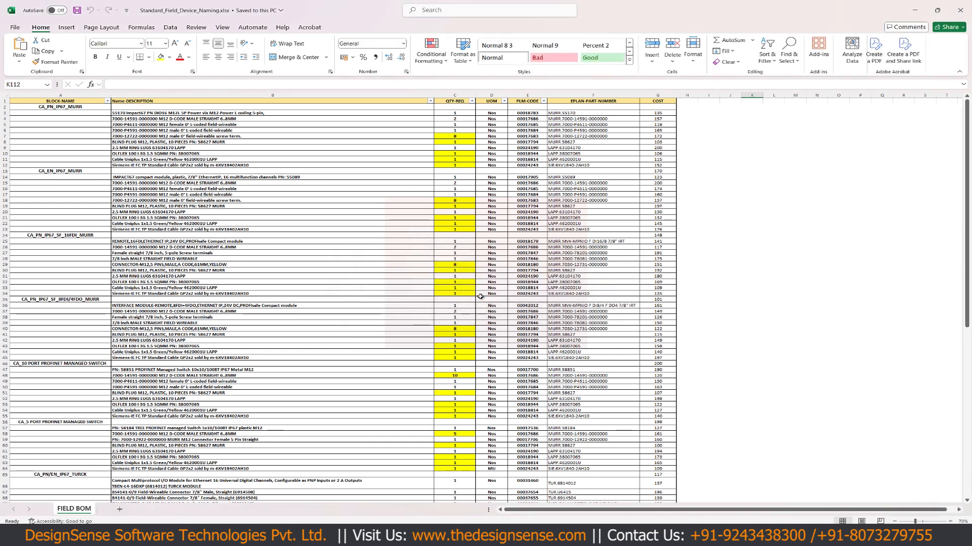
Examine the component descriptions, required quantities and PLM codes listed under CA_PN_IP67_MURR, and close the workbook.
{"action": "left_click", "coordinate": [61, 107]}
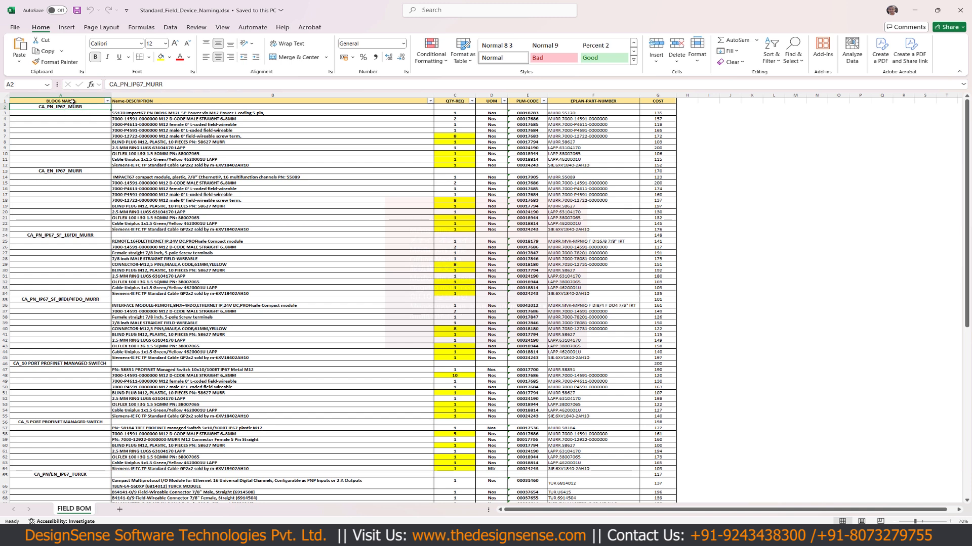
{"action": "left_click_drag", "start_coordinate": [122, 112], "coordinate": [252, 166]}
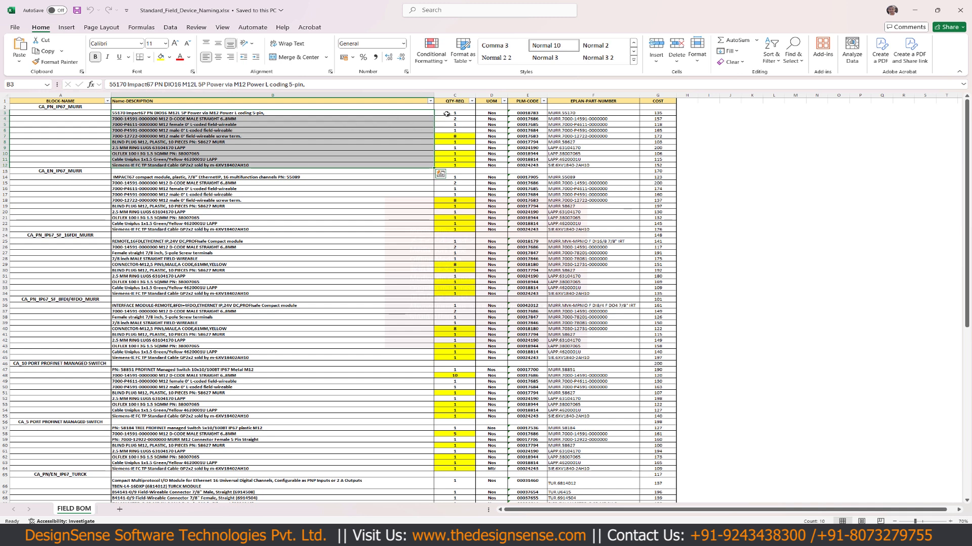
{"action": "left_click_drag", "start_coordinate": [447, 113], "coordinate": [464, 166]}
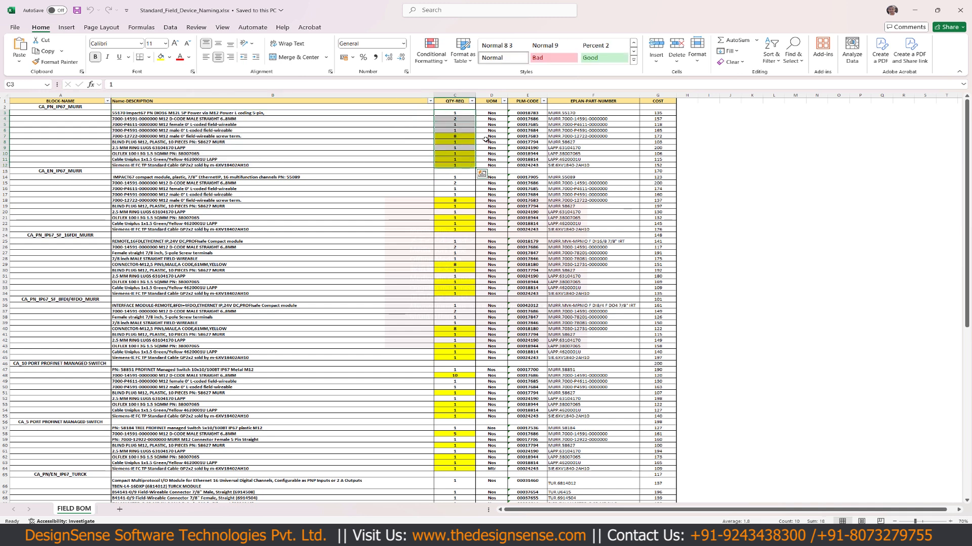
{"action": "left_click_drag", "start_coordinate": [527, 114], "coordinate": [538, 166]}
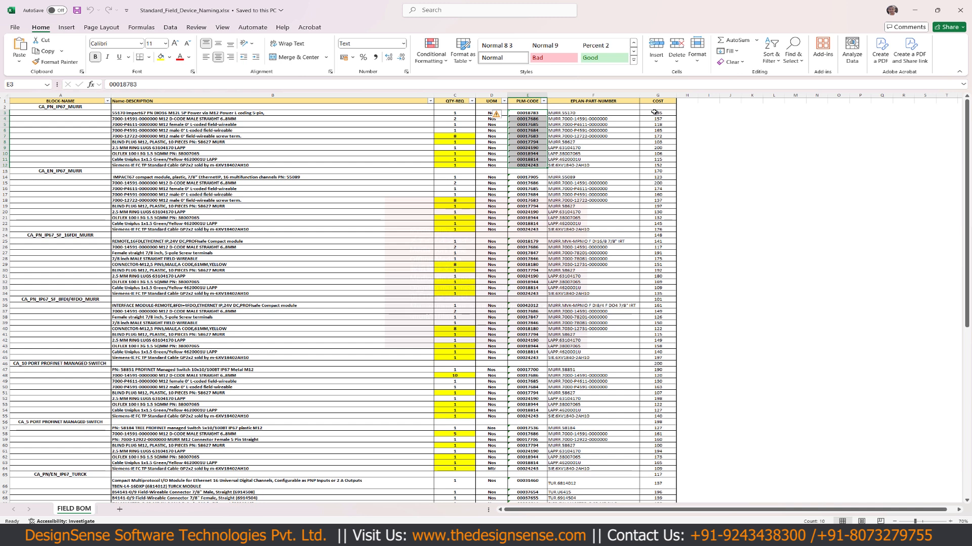
{"action": "left_click", "coordinate": [160, 299]}
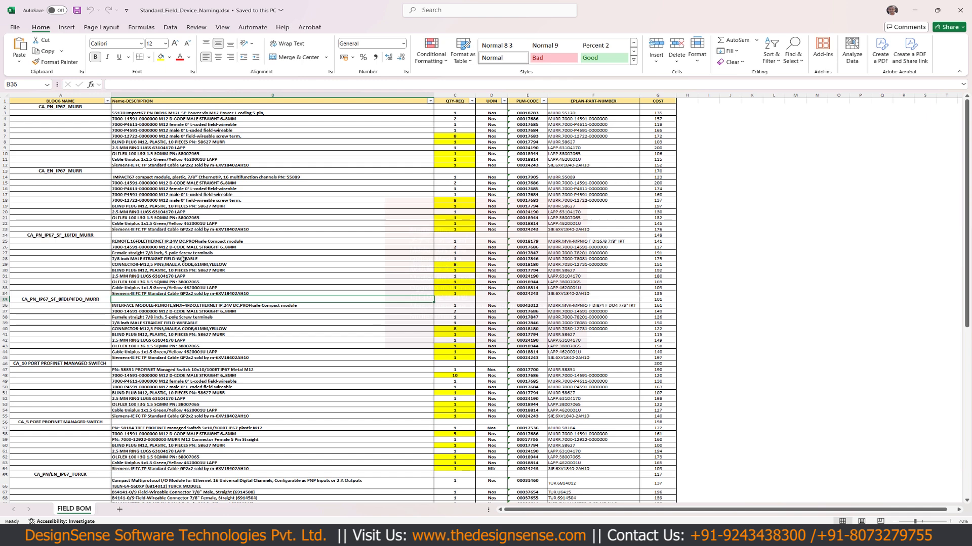
{"action": "left_click", "coordinate": [963, 9]}
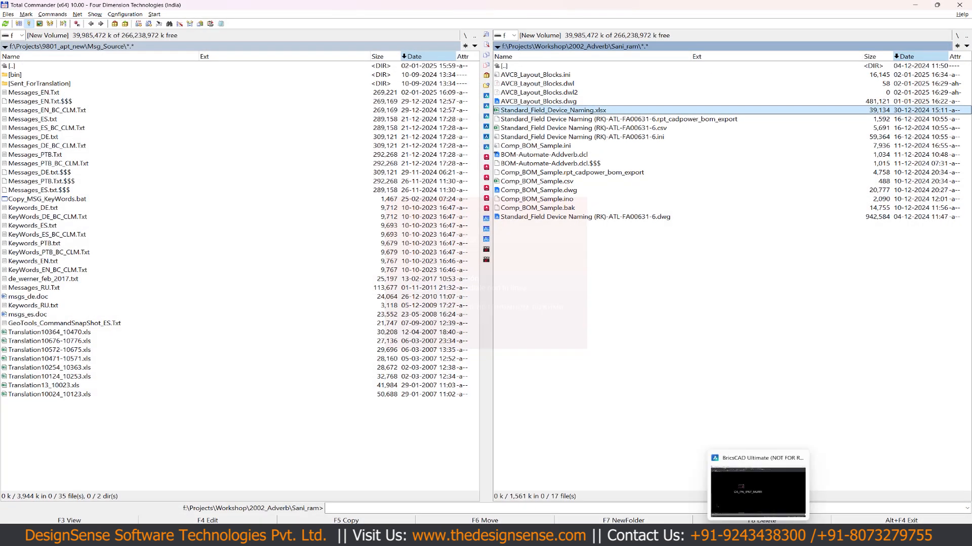
Switch to BricsCAD, load the bom-automate LISP routine and start the BOM-AUTOMATE command.
{"action": "left_click", "coordinate": [752, 510]}
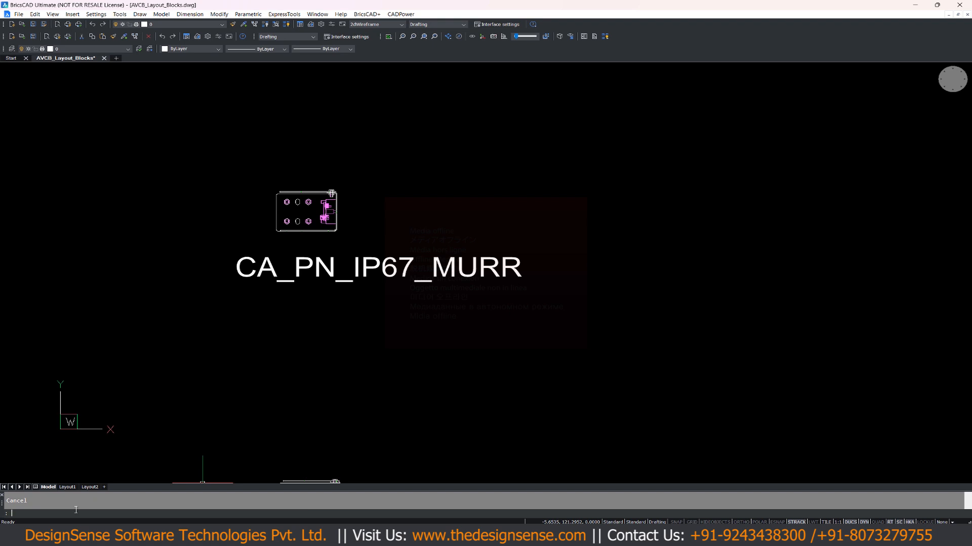
{"action": "type", "text": "(load \"bom-automate\")"}
{"action": "key", "text": "Return"}
{"action": "type", "text": "BOM-AUTOMATE"}
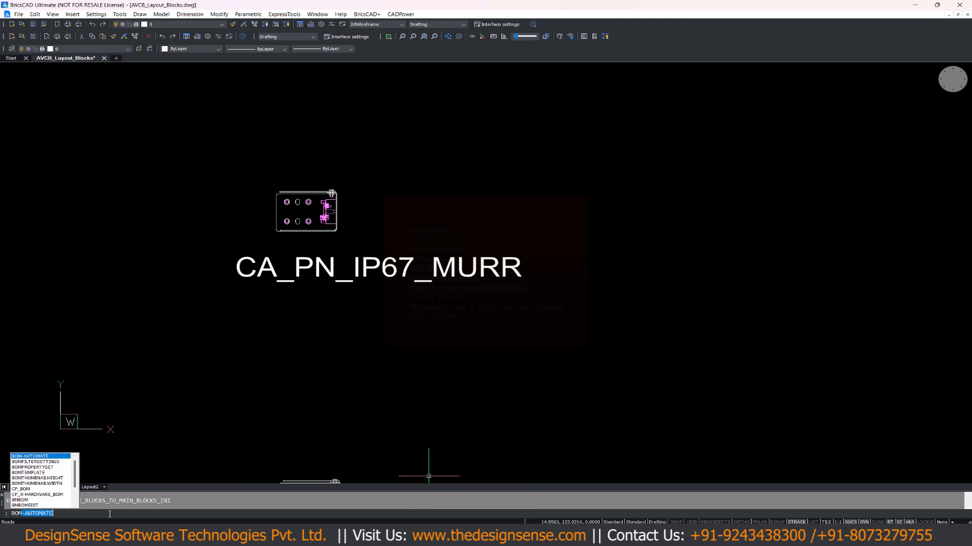
{"action": "key", "text": "Return"}
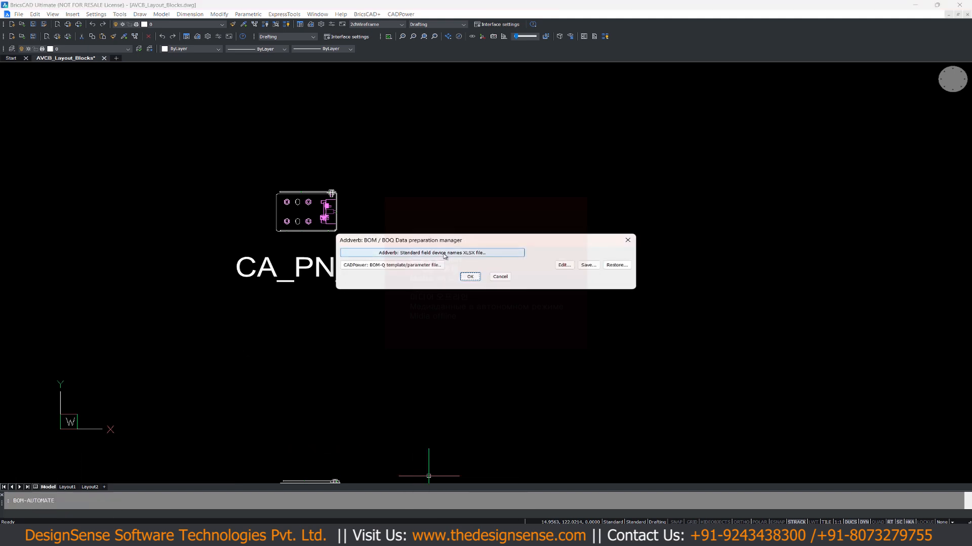
Run the BOM / BOQ data preparation with Standard_Field_Device_Naming.xlsx as the device names file and AVCB_Layout_Blocks.ini as the parameter file.
{"action": "left_click", "coordinate": [446, 251]}
{"action": "double_click", "coordinate": [459, 217]}
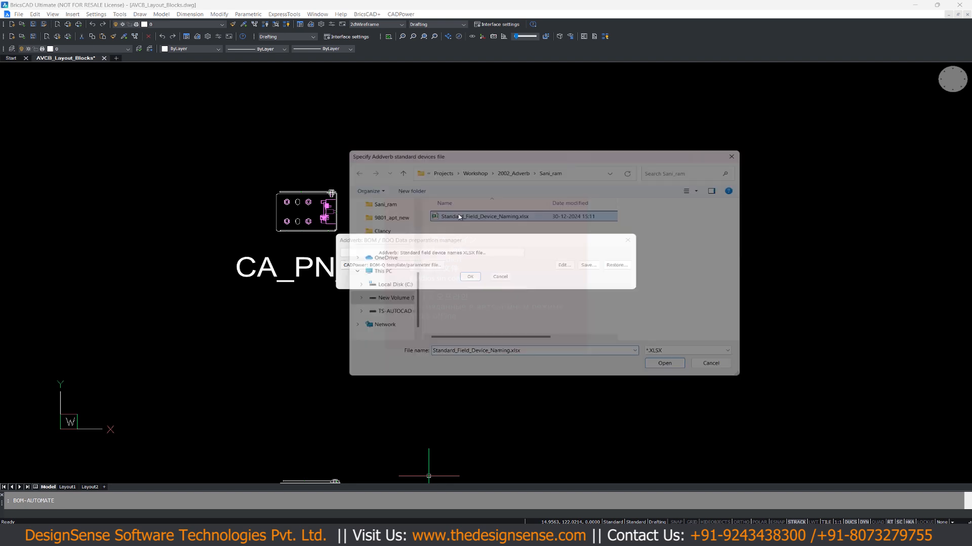
{"action": "left_click", "coordinate": [433, 266]}
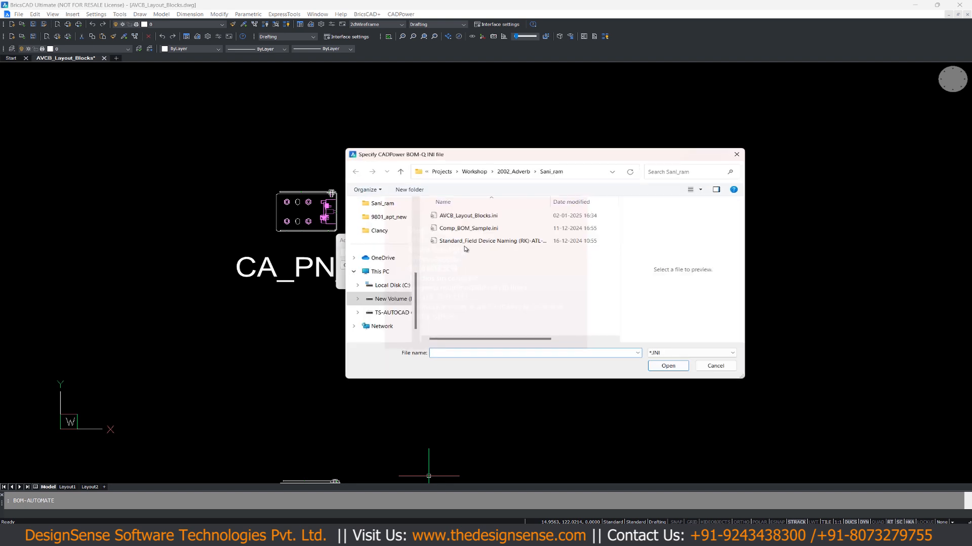
{"action": "double_click", "coordinate": [469, 216]}
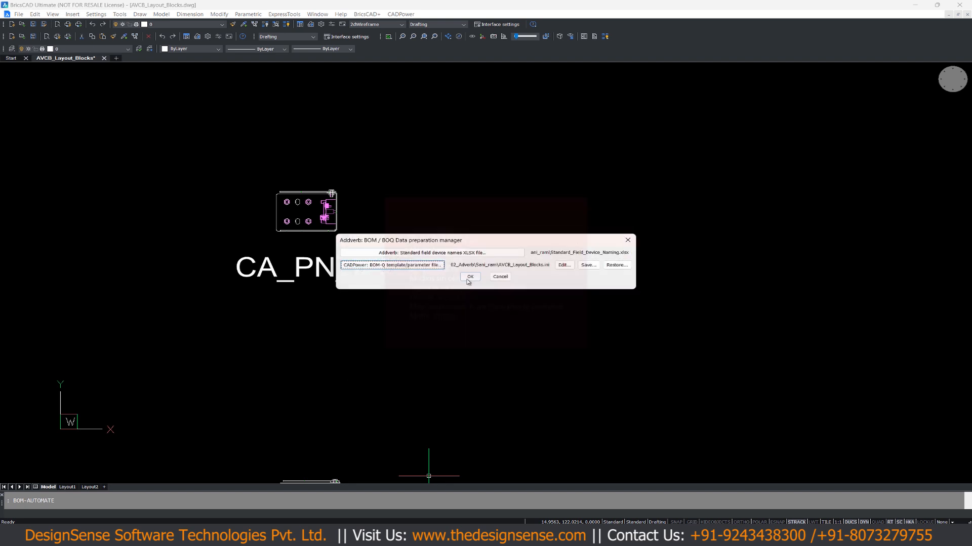
{"action": "left_click", "coordinate": [469, 278]}
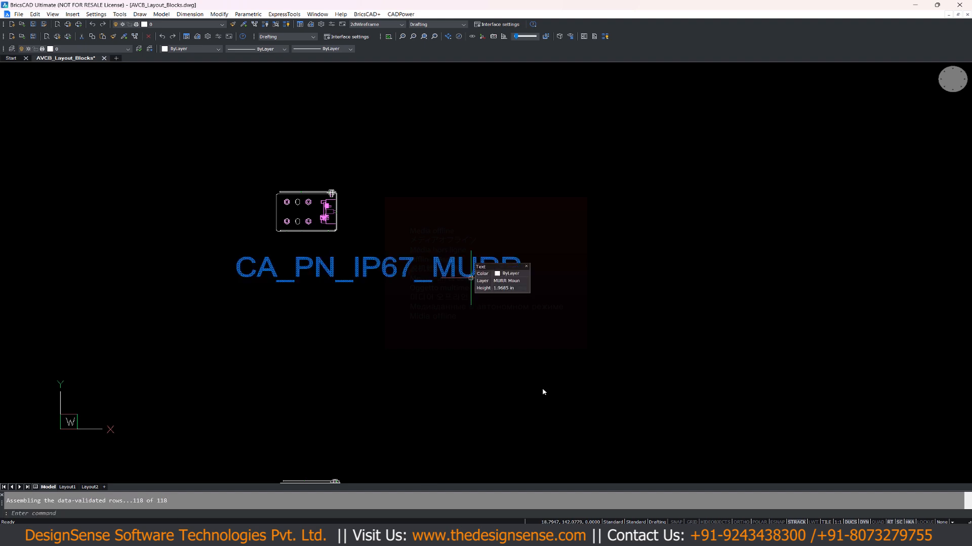
Switch to Total Commander and examine the [COMPOSITE_BLOCK_NAMES] section of AVCB_Layout_Blocks.ini, closing the viewer after reading it.
{"action": "key", "text": "alt+Tab"}
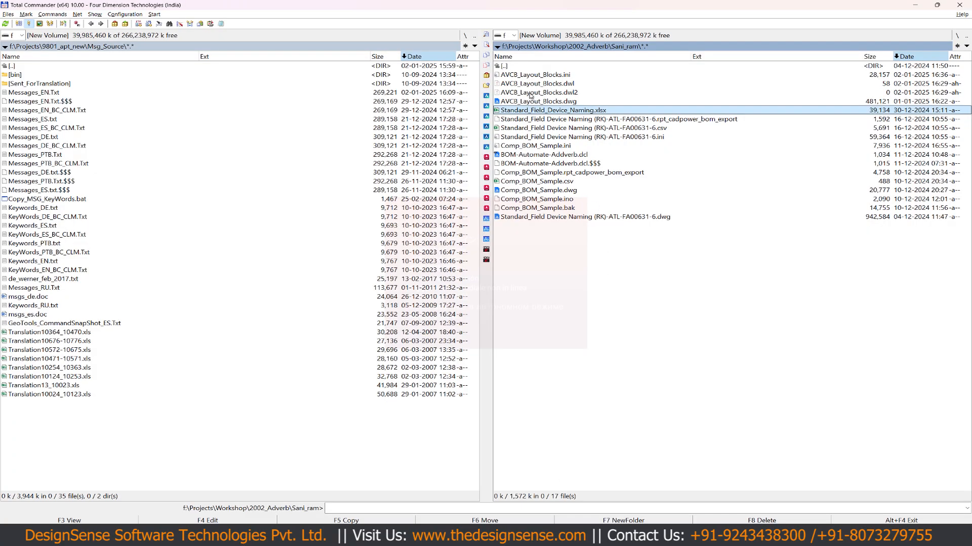
{"action": "left_click", "coordinate": [535, 76]}
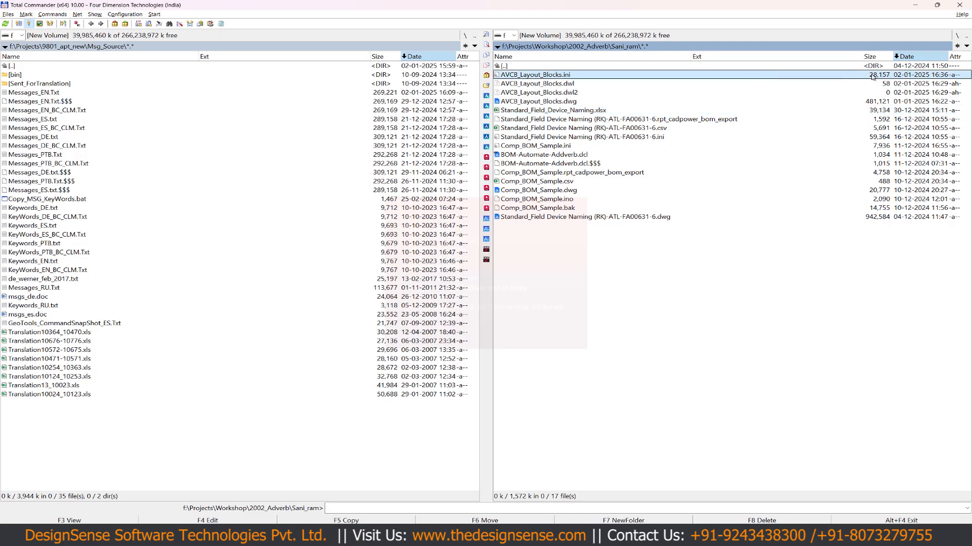
{"action": "key", "text": "F3"}
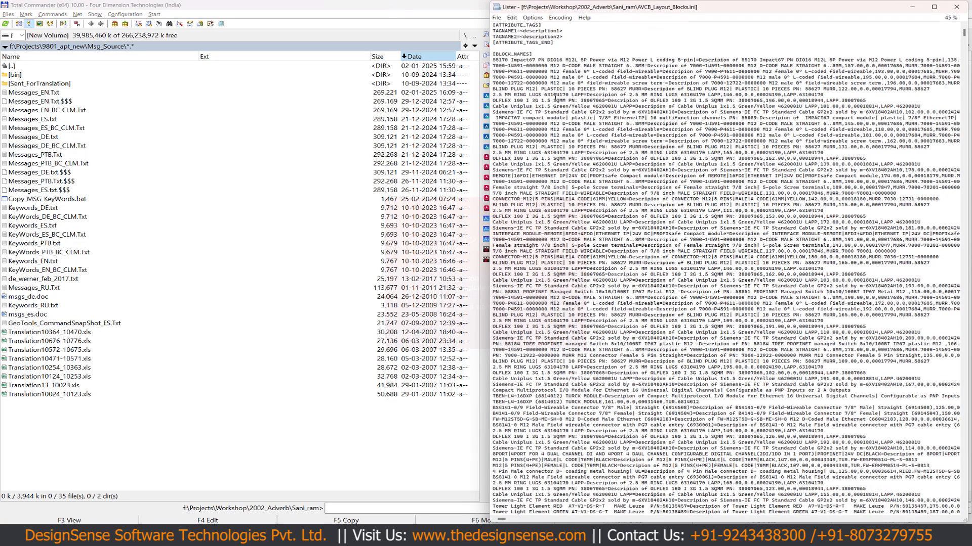
{"action": "scroll", "coordinate": [558, 109], "scroll_direction": "down", "scroll_amount": 15}
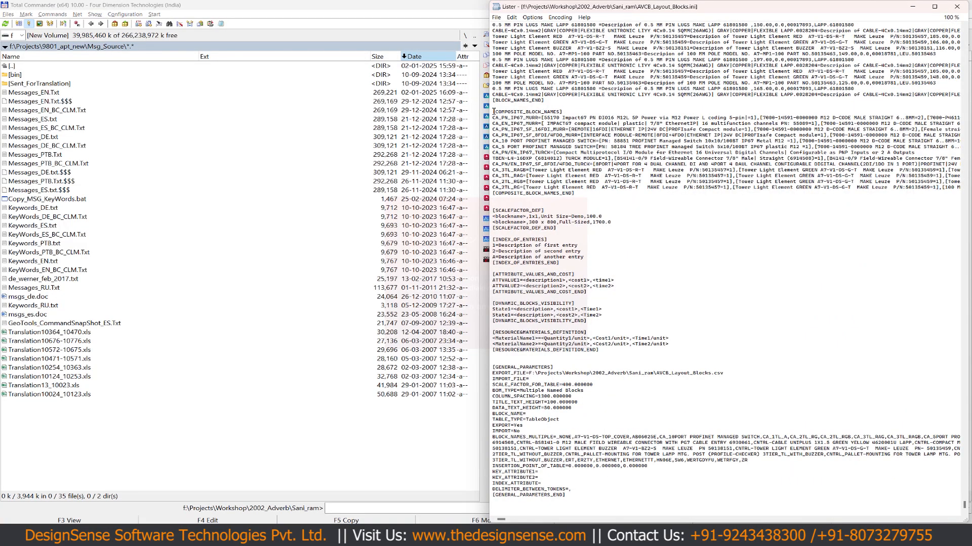
{"action": "left_click_drag", "start_coordinate": [494, 110], "coordinate": [584, 195]}
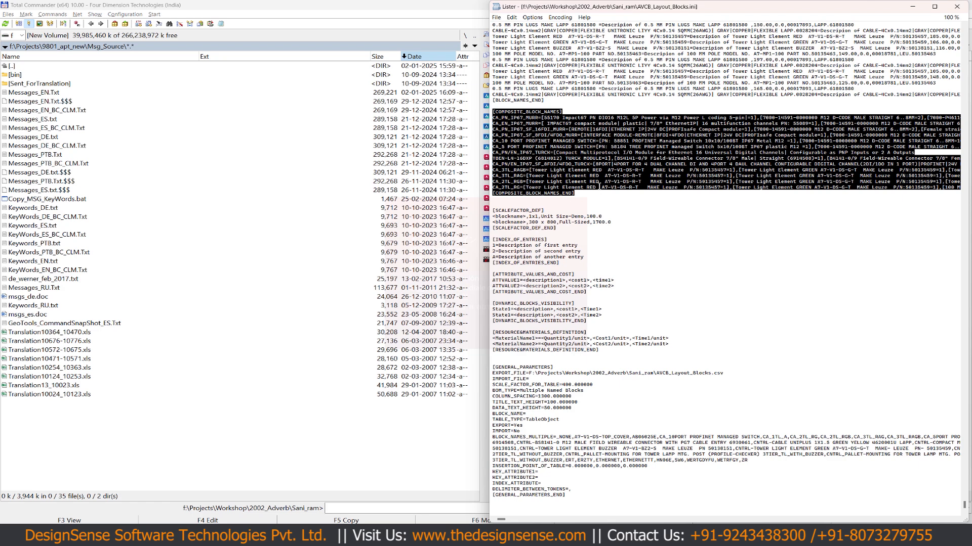
{"action": "key", "text": "Escape"}
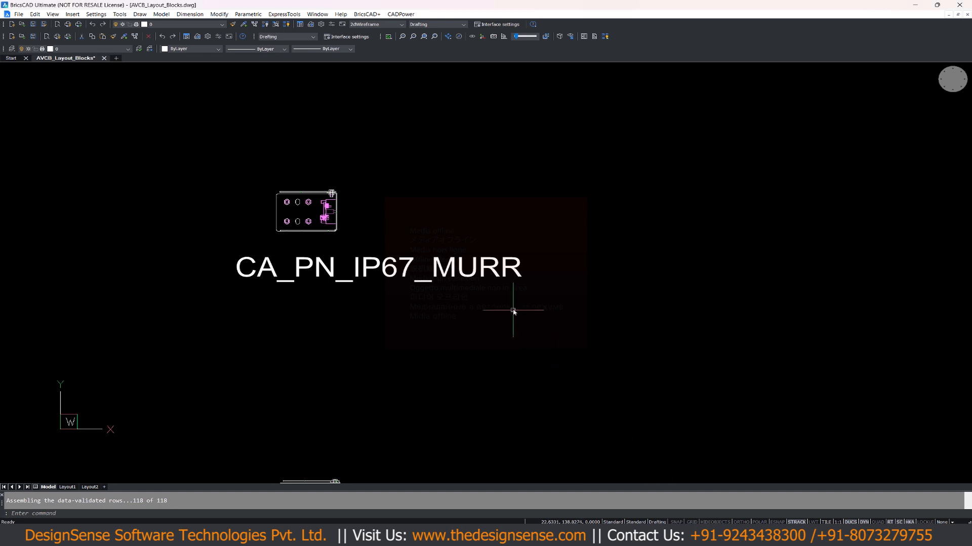
Open CADPower's BOM Generator for the layout drawing and select all blocks for the multiple named blocks BOM.
{"action": "scroll", "coordinate": [505, 310], "scroll_direction": "down", "scroll_amount": 8}
{"action": "middle_click_drag", "start_coordinate": [495, 299], "coordinate": [349, 265]}
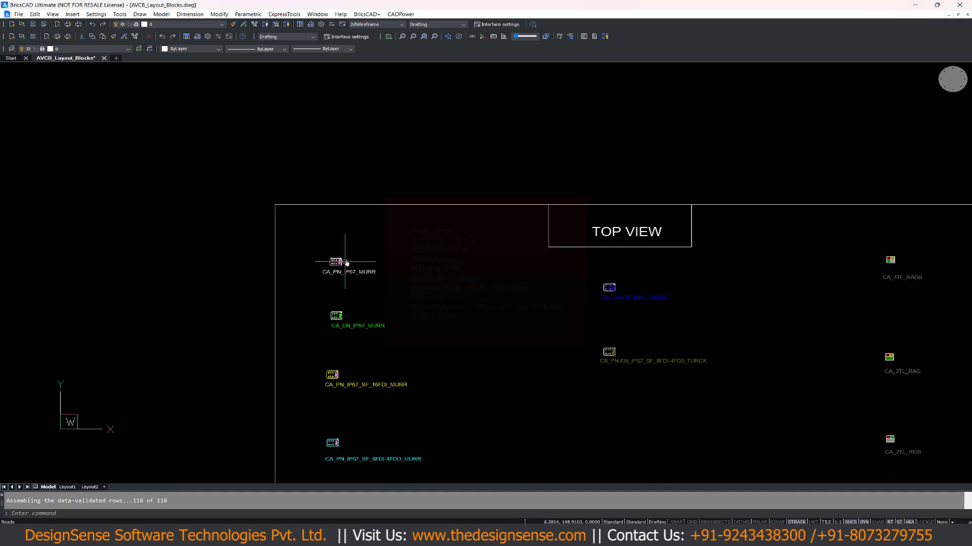
{"action": "left_click", "coordinate": [401, 14]}
{"action": "mouse_move", "coordinate": [423, 152]}
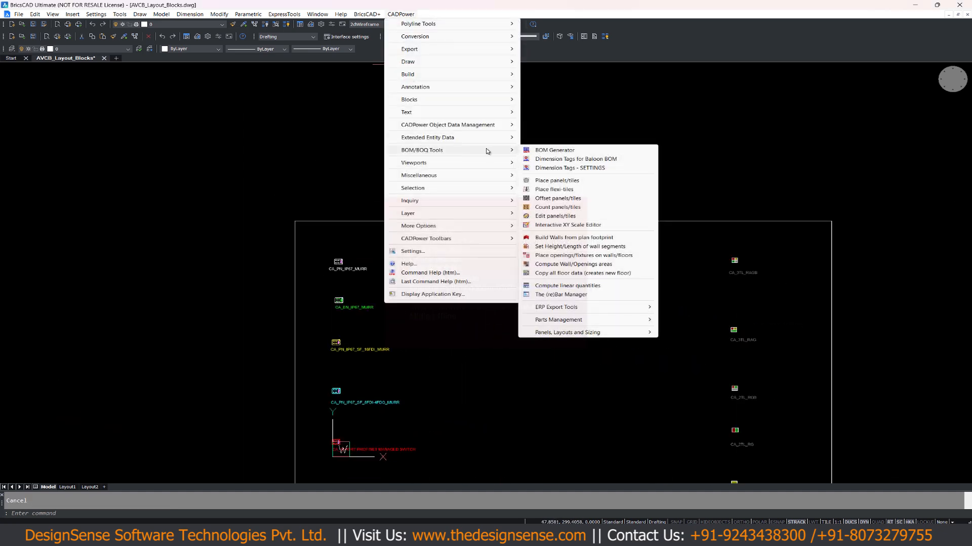
{"action": "left_click", "coordinate": [555, 151]}
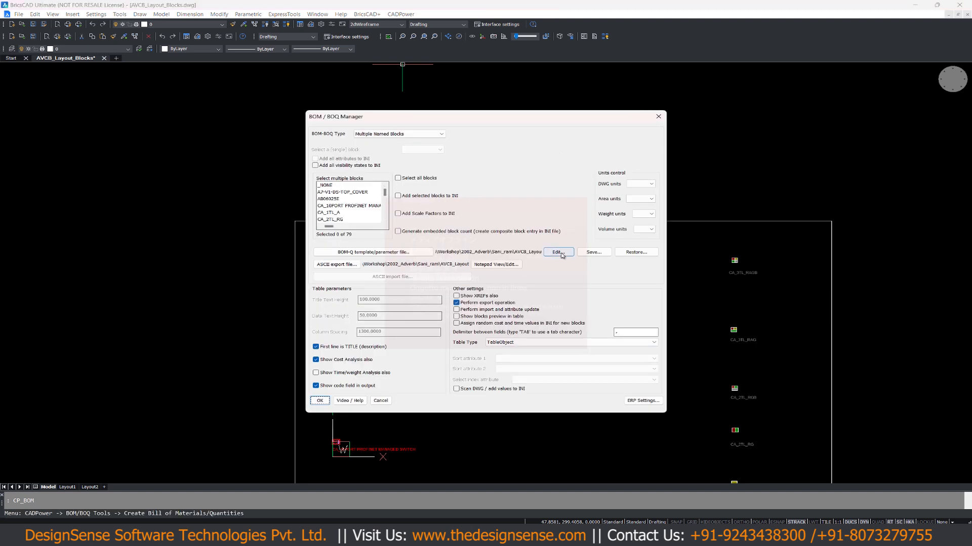
{"action": "left_click", "coordinate": [398, 180]}
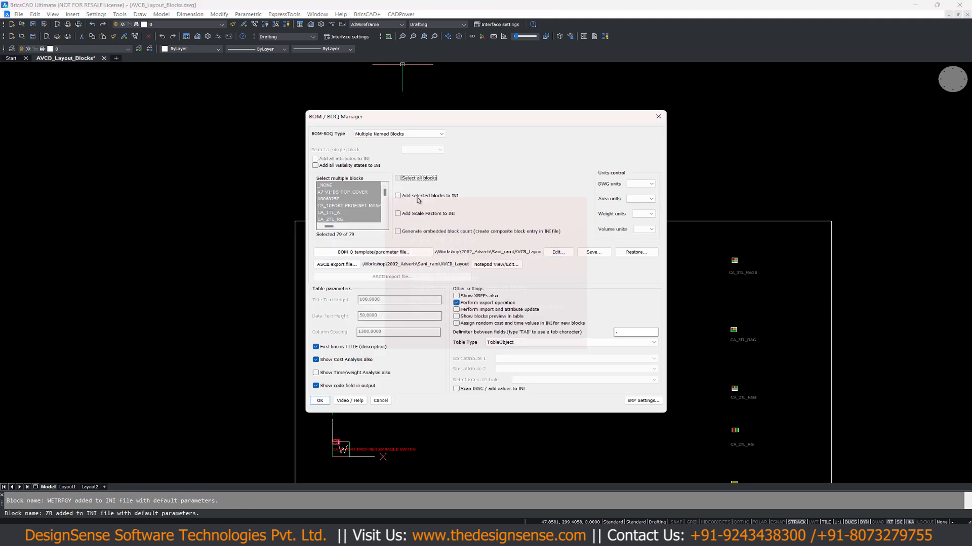
Examine the [COMPOSITE_BLOCK_NAMES] entries in the INI File Editor and exit without saving.
{"action": "left_click", "coordinate": [556, 252]}
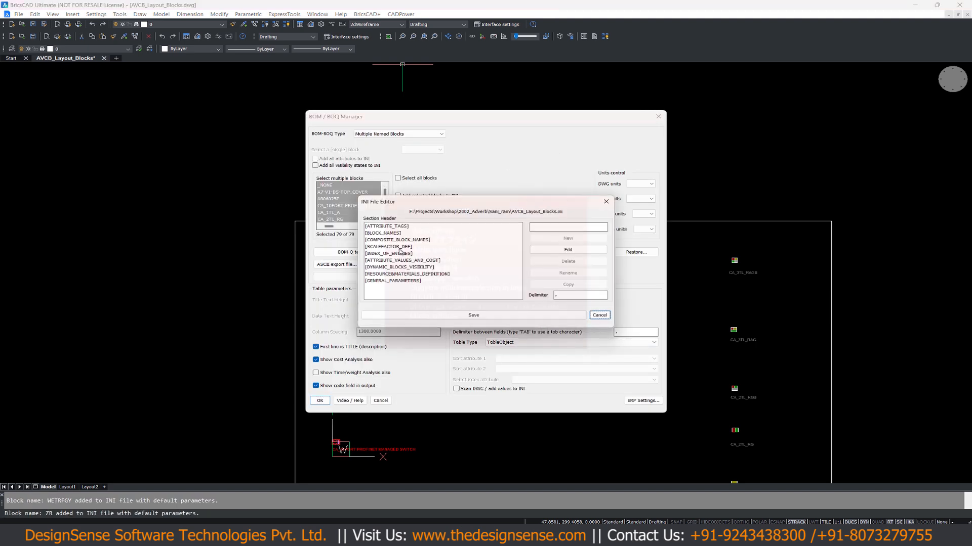
{"action": "left_click", "coordinate": [383, 240]}
{"action": "left_click", "coordinate": [568, 250]}
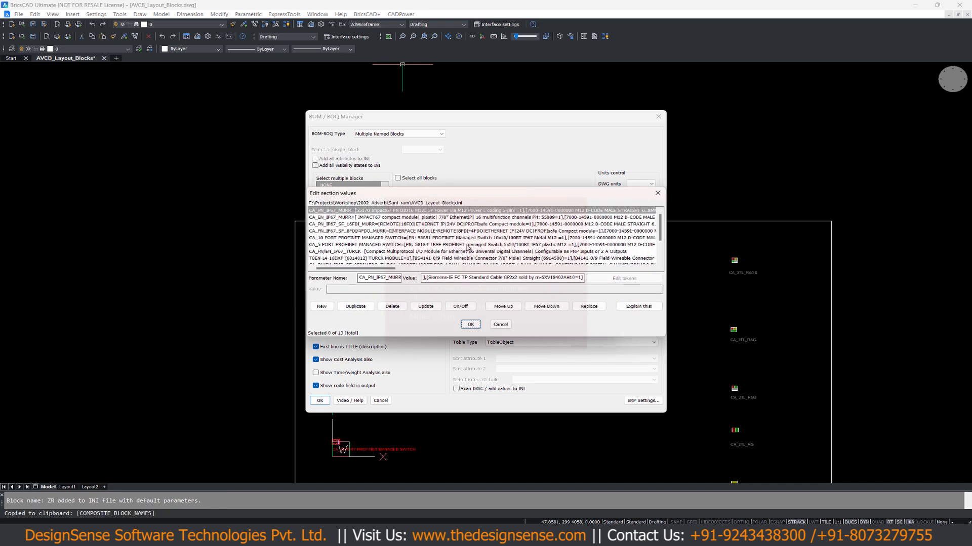
{"action": "left_click", "coordinate": [500, 325]}
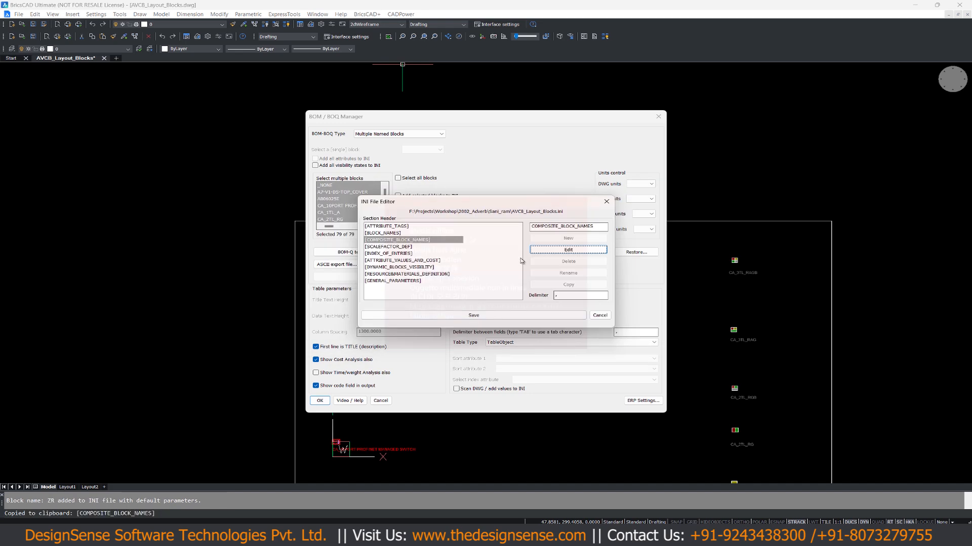
{"action": "left_click", "coordinate": [600, 315]}
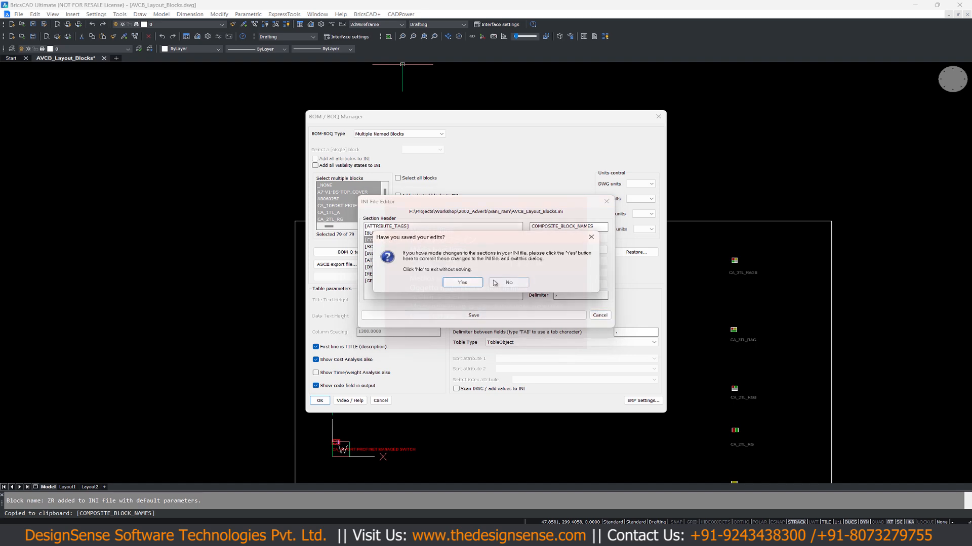
{"action": "left_click", "coordinate": [504, 283]}
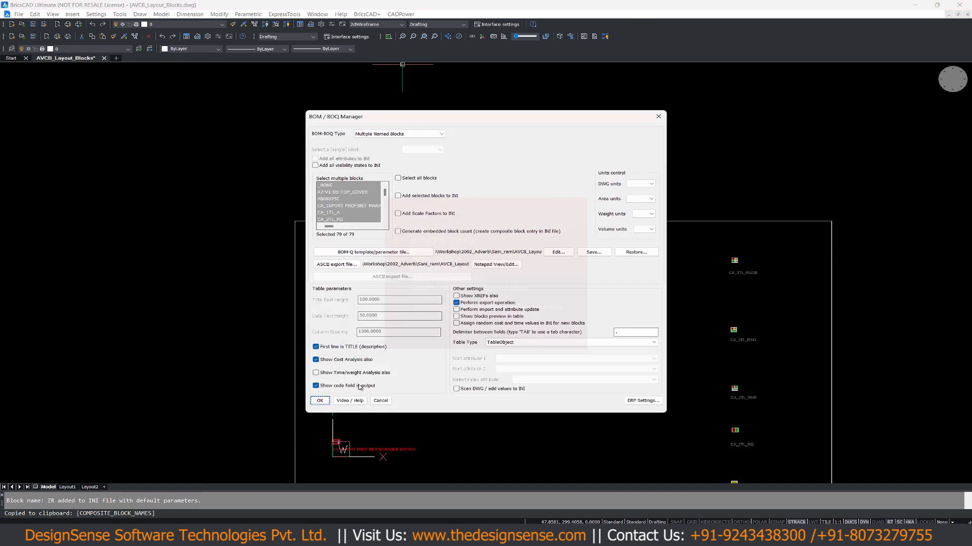
Generate the BOM for the CA_EN_IP67_MURR block, placing the table above the layout frame with scale factor 1.
{"action": "left_click", "coordinate": [320, 401]}
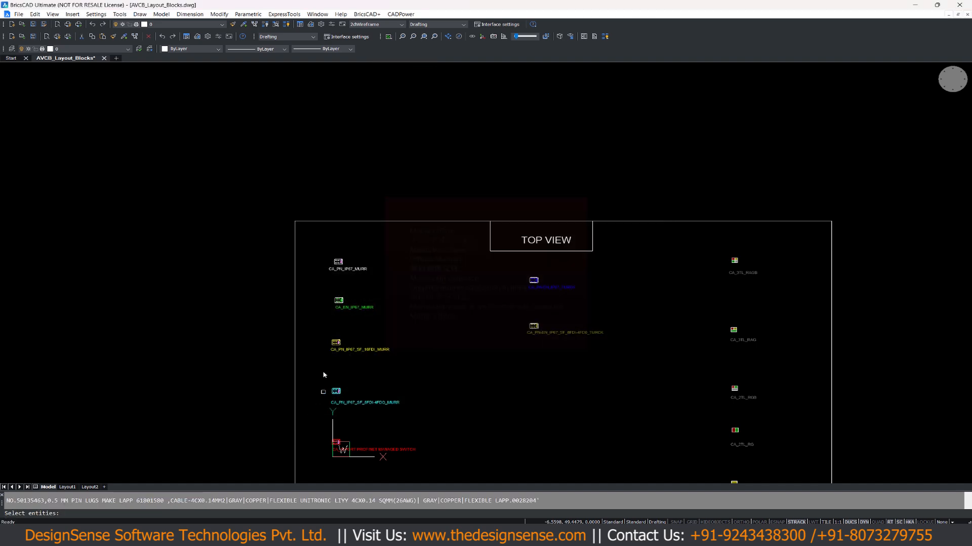
{"action": "left_click", "coordinate": [333, 300]}
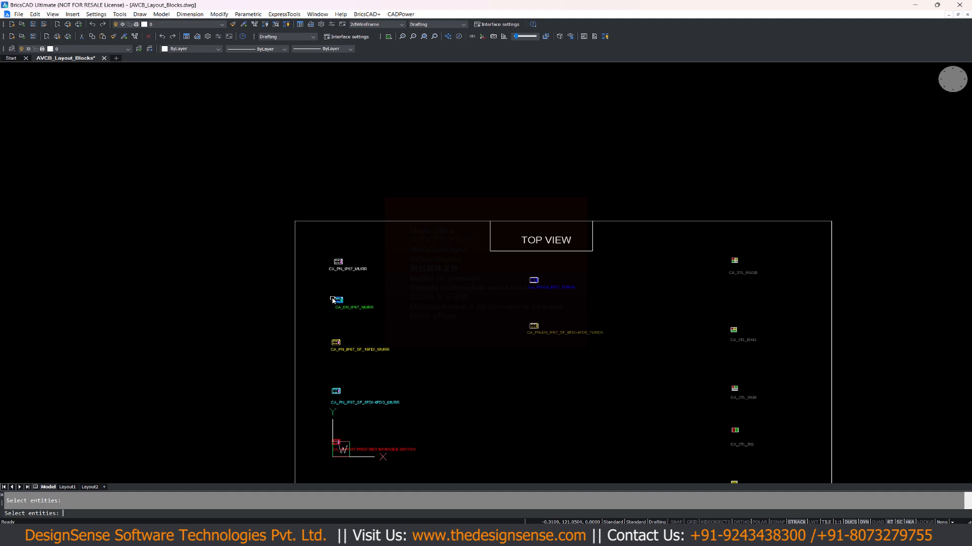
{"action": "key", "text": "Return"}
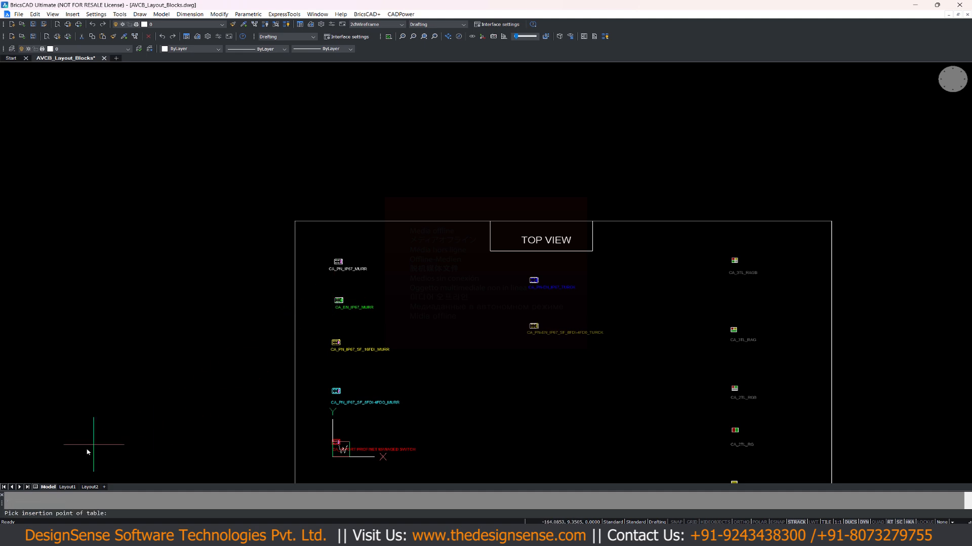
{"action": "left_click", "coordinate": [324, 108]}
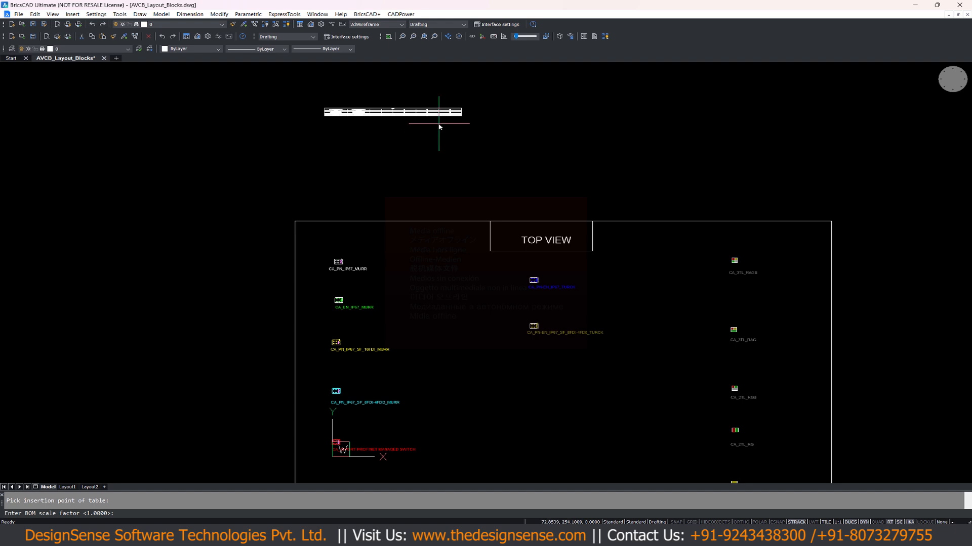
{"action": "key", "text": "Return"}
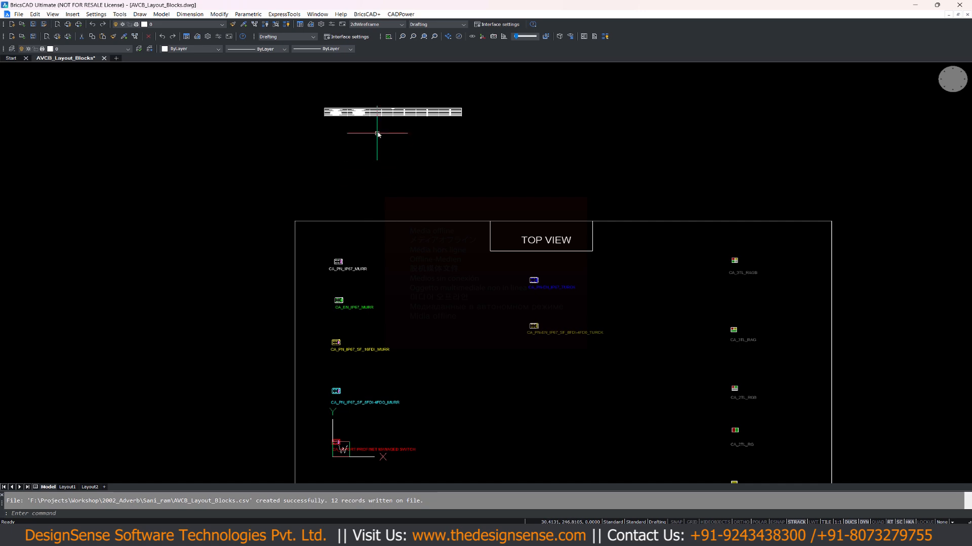
Reduce the overall width of the BOQ table by narrowing its columns, and deselect it.
{"action": "scroll", "coordinate": [377, 134], "scroll_direction": "up", "scroll_amount": 5}
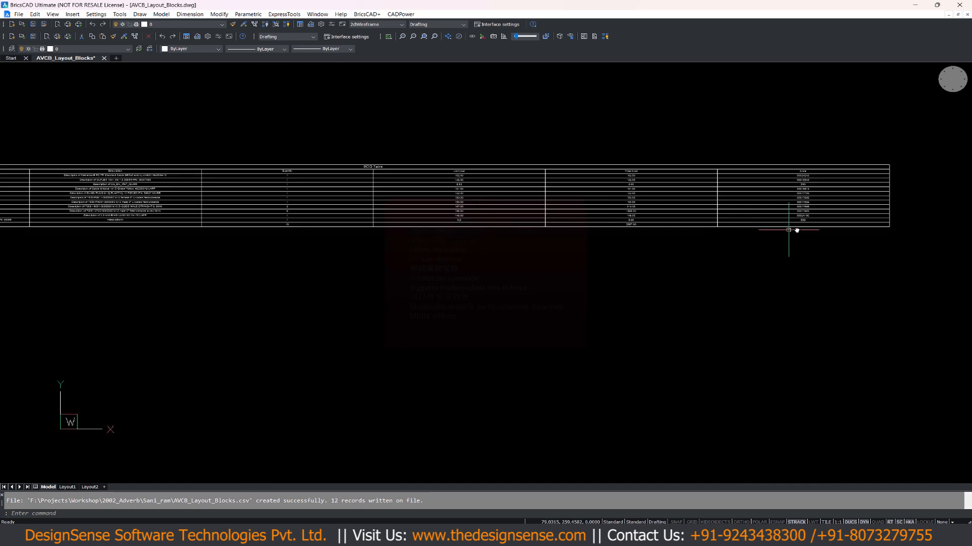
{"action": "left_click", "coordinate": [803, 229]}
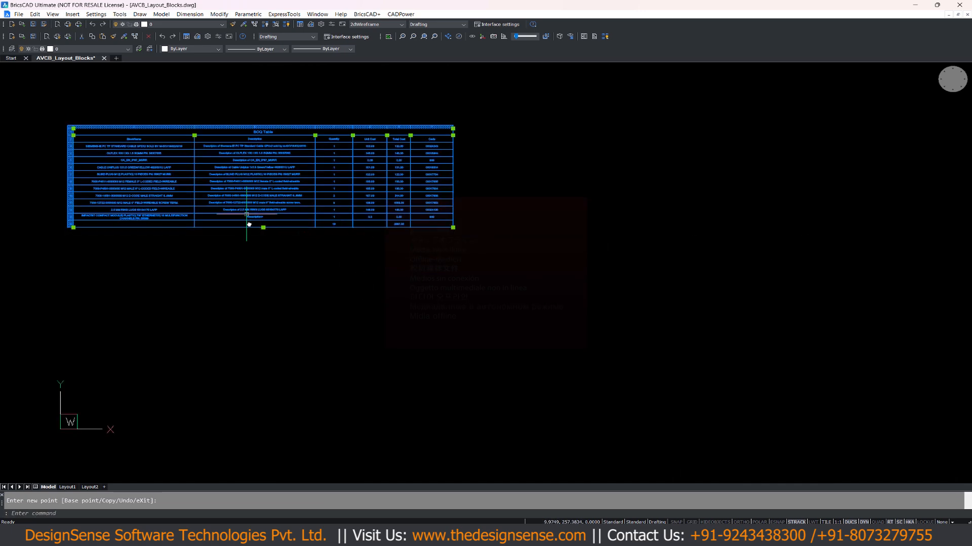
{"action": "middle_click_drag", "start_coordinate": [264, 265], "coordinate": [353, 302]}
{"action": "scroll", "coordinate": [341, 291], "scroll_direction": "up", "scroll_amount": 2}
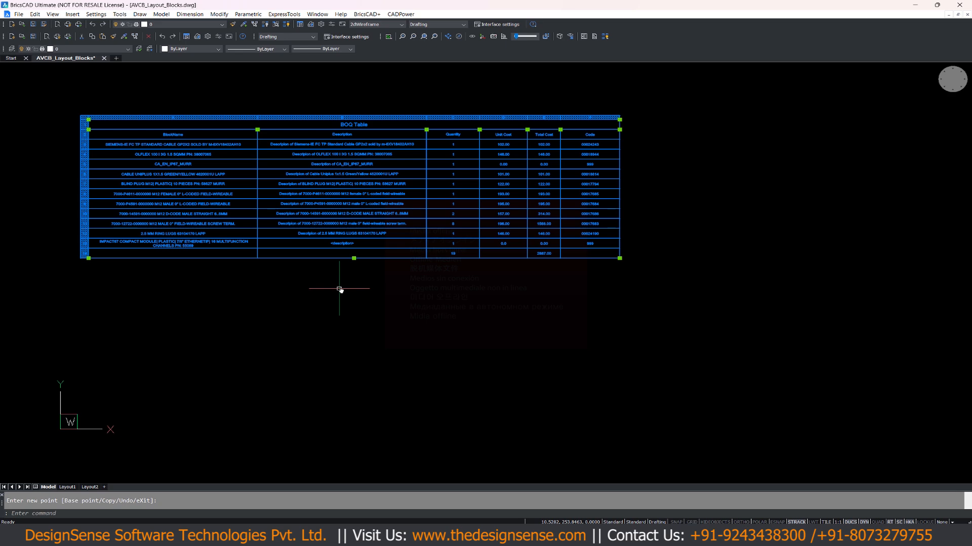
{"action": "scroll", "coordinate": [232, 260], "scroll_direction": "up", "scroll_amount": 2}
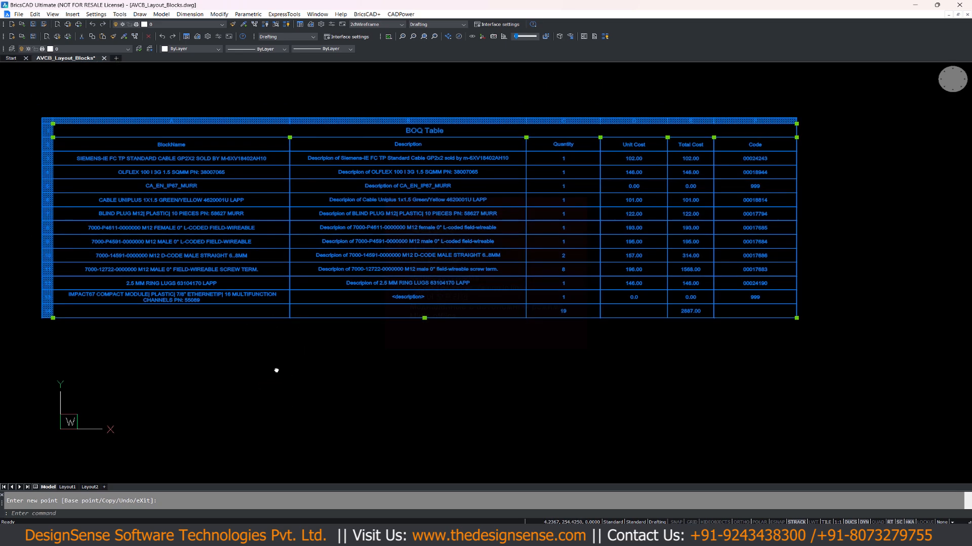
{"action": "key", "text": "Escape"}
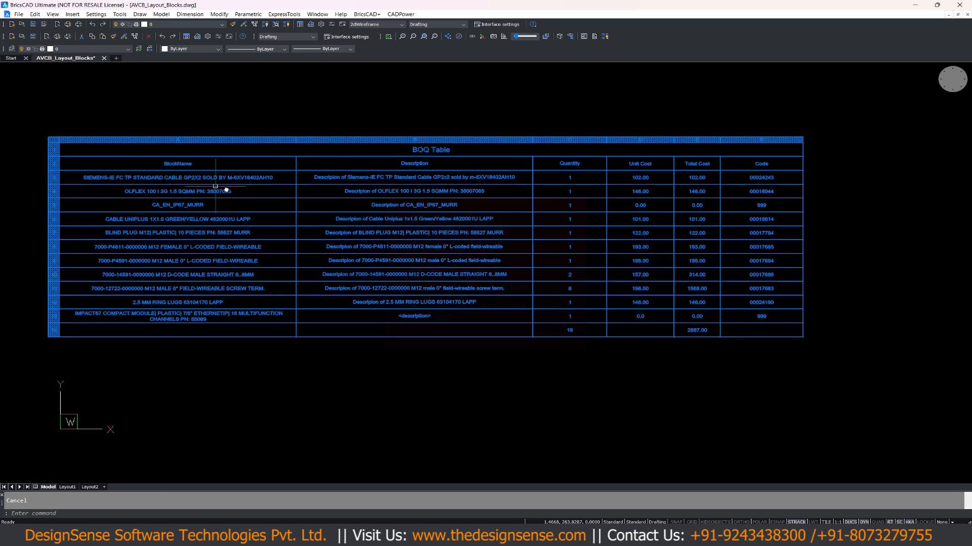
Examine the block names, descriptions, quantities and costs listed in the BOQ table.
{"action": "scroll", "coordinate": [379, 237], "scroll_direction": "up", "scroll_amount": 3}
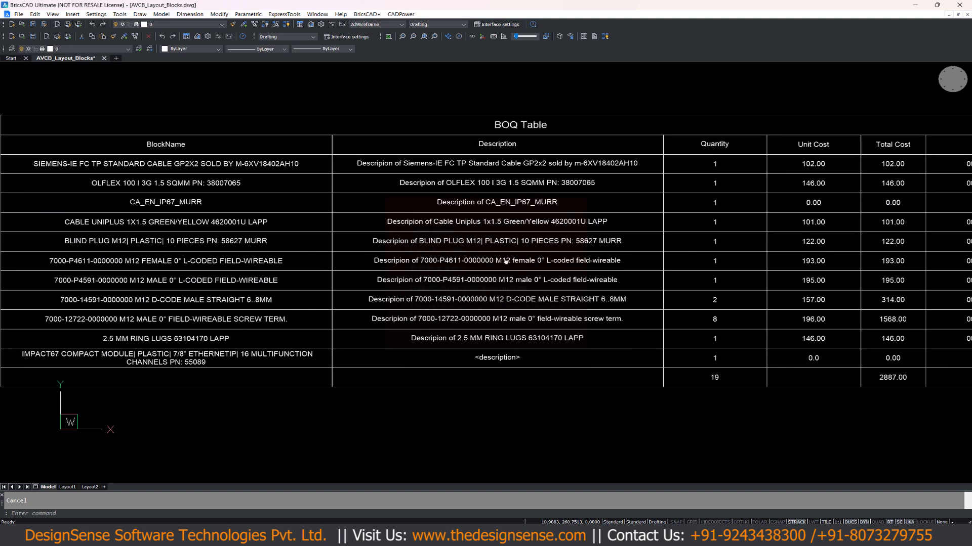
{"action": "left_click", "coordinate": [164, 151]}
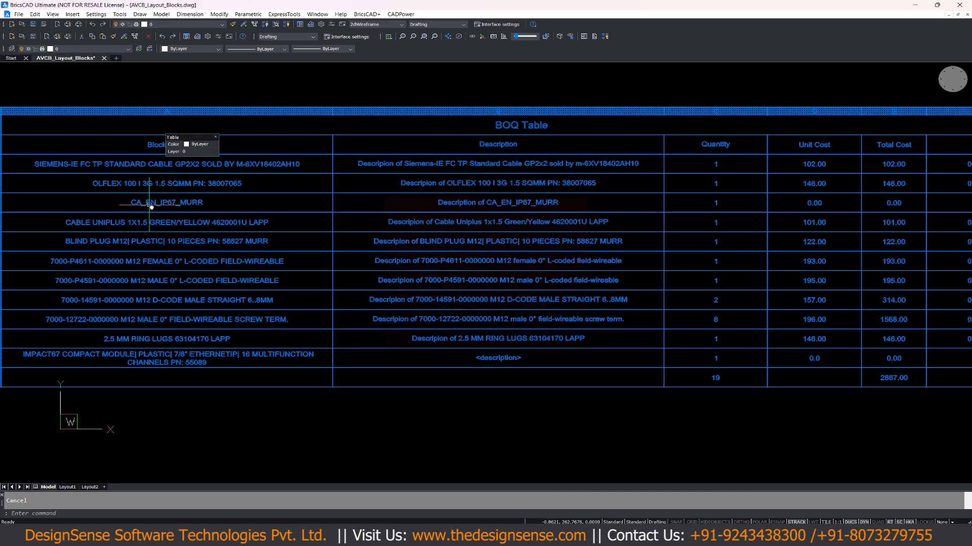
{"action": "key", "text": "Escape"}
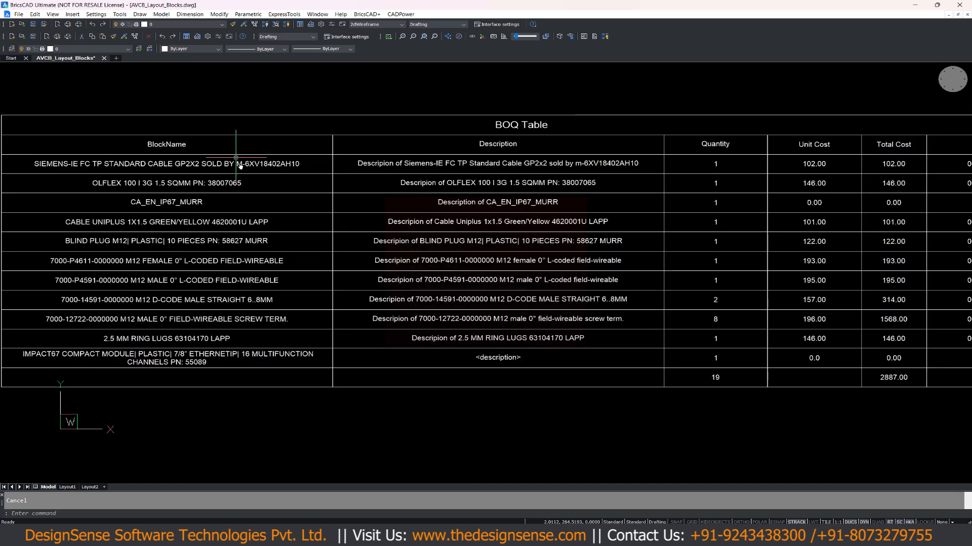
Examine the Quantity, Unit Cost, Total Cost and Code columns of the BOQ table.
{"action": "scroll", "coordinate": [602, 208], "scroll_direction": "up", "scroll_amount": 2}
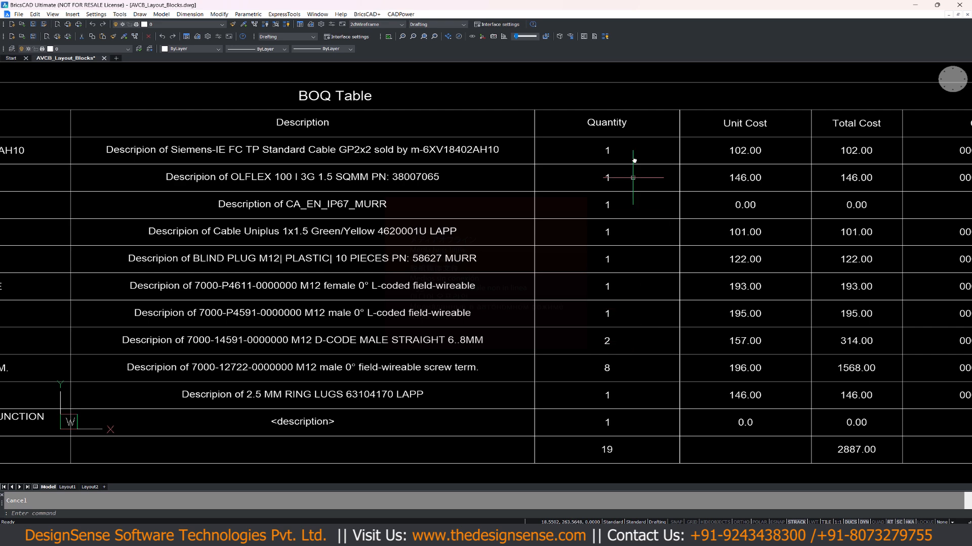
{"action": "scroll", "coordinate": [600, 187], "scroll_direction": "down", "scroll_amount": 1}
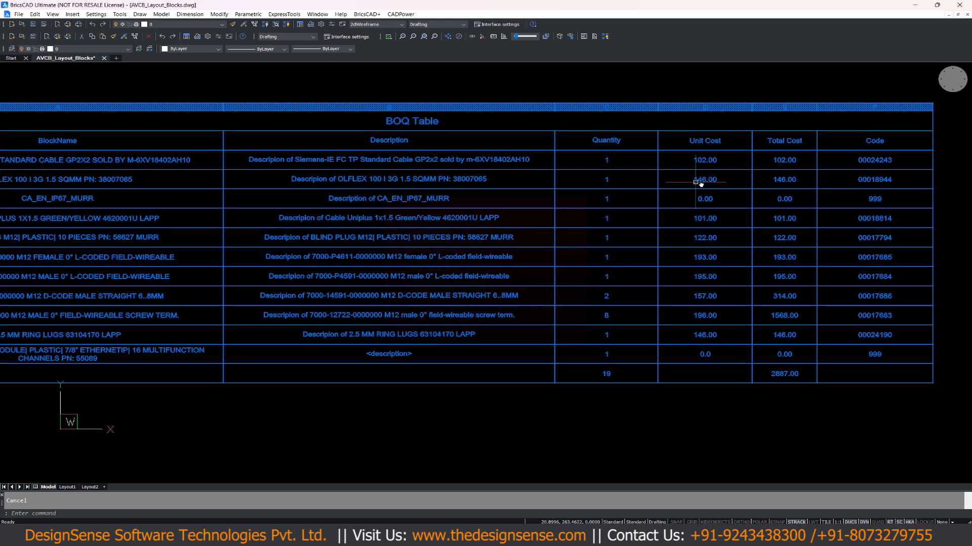
{"action": "scroll", "coordinate": [697, 198], "scroll_direction": "up", "scroll_amount": 1}
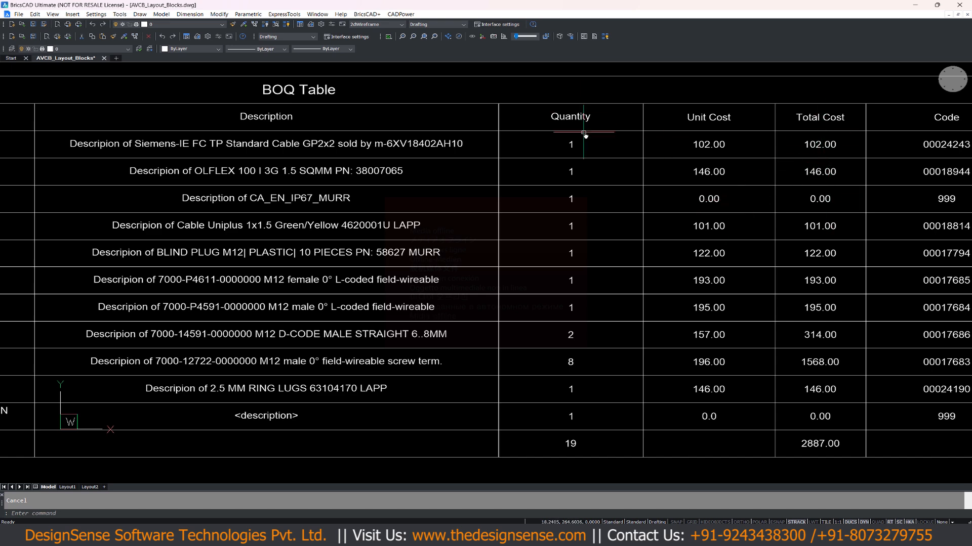
{"action": "scroll", "coordinate": [737, 169], "scroll_direction": "down", "scroll_amount": 1}
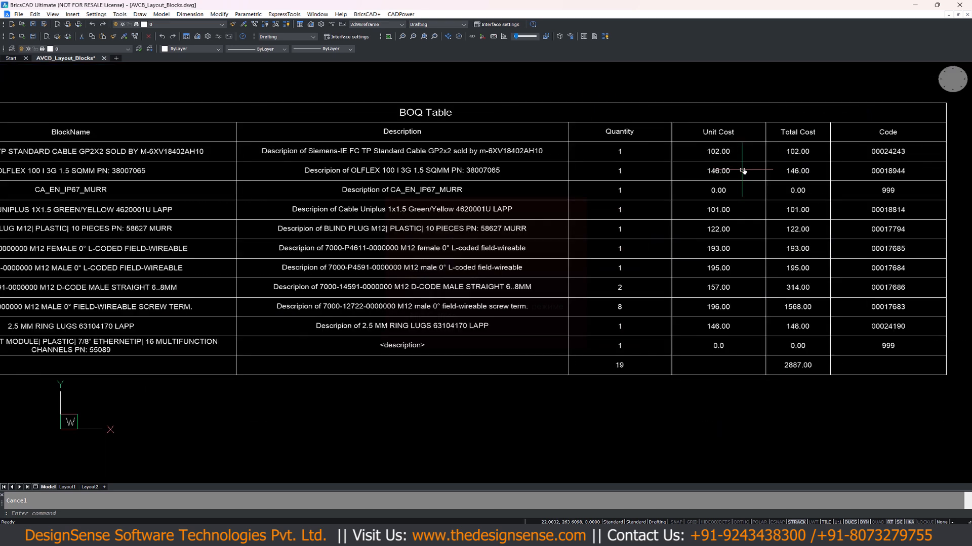
{"action": "middle_click_drag", "start_coordinate": [740, 170], "coordinate": [598, 166]}
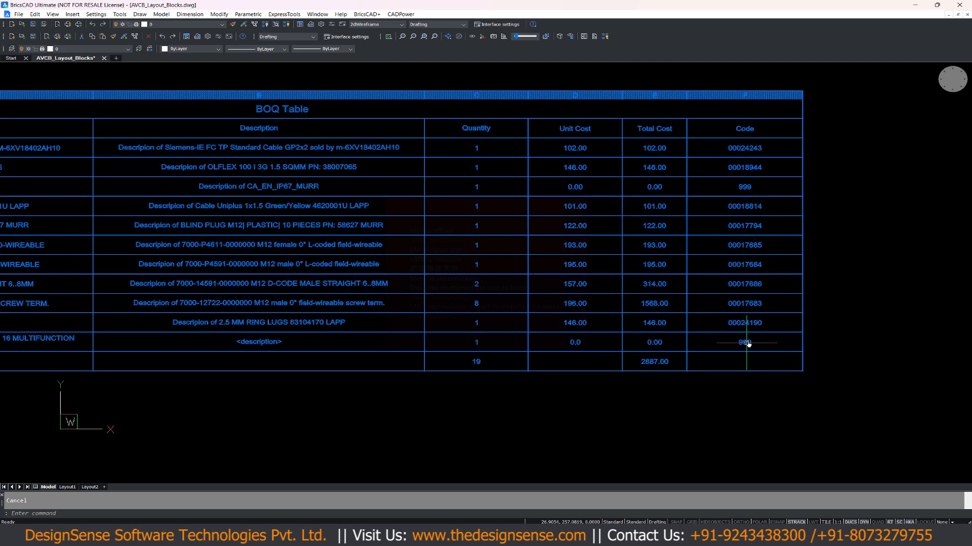
{"action": "scroll", "coordinate": [748, 343], "scroll_direction": "down", "scroll_amount": 2}
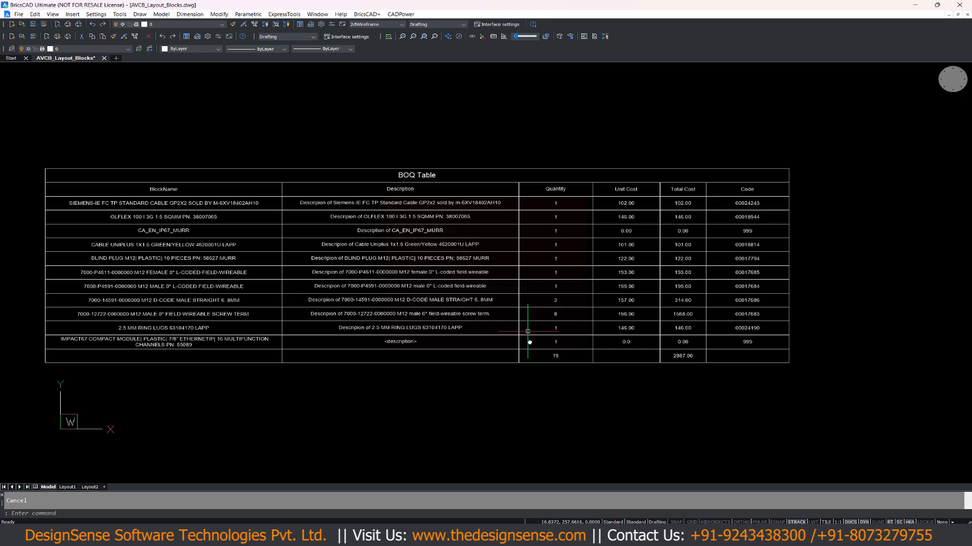
Open the exported AVCB_Layout_Blocks.csv from Total Commander in Excel, widen its columns to review the data, and close it without saving.
{"action": "key", "text": "alt+Tab"}
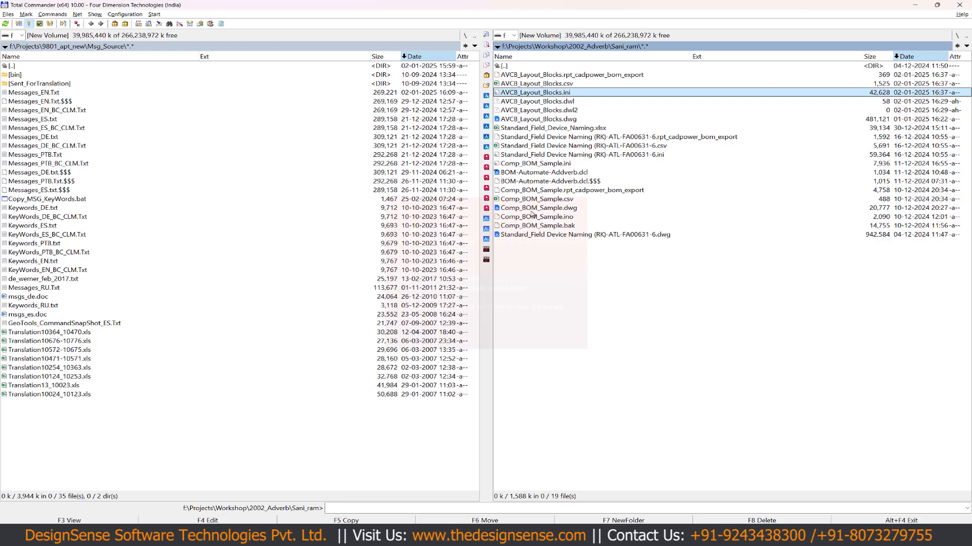
{"action": "key", "text": "Up"}
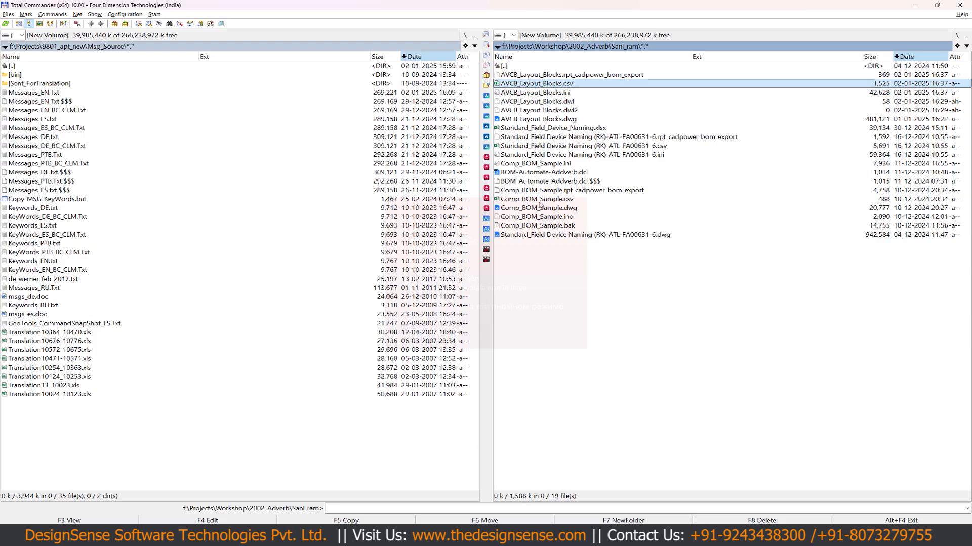
{"action": "key", "text": "Return"}
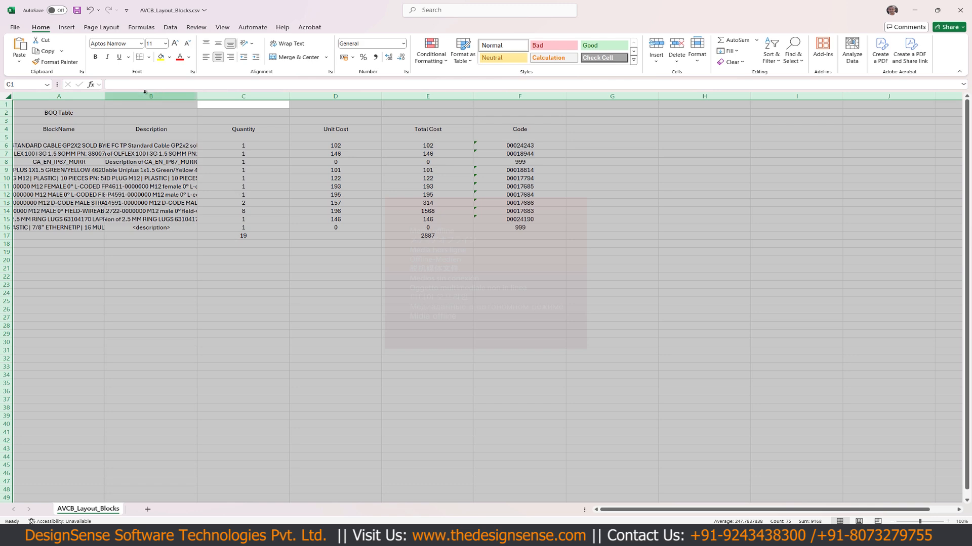
{"action": "double_click", "coordinate": [103, 95]}
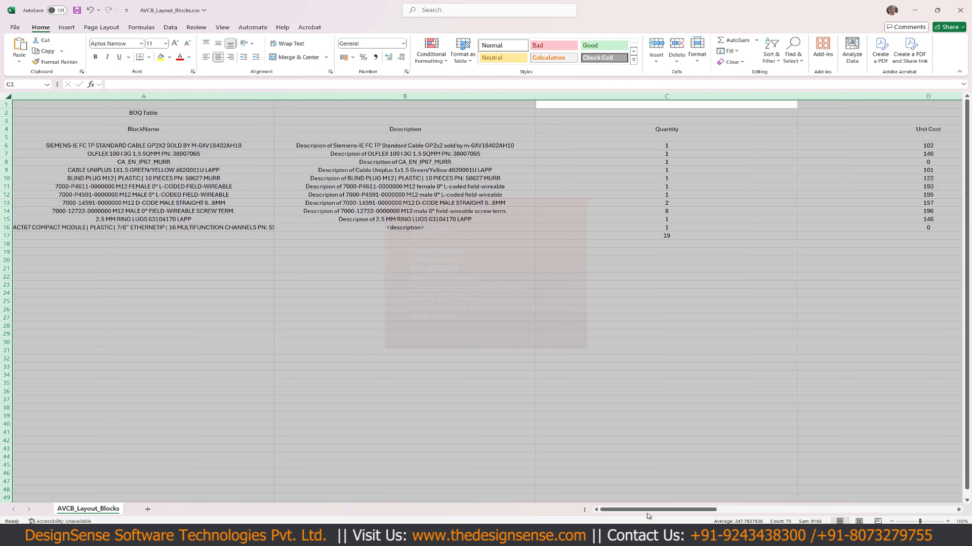
{"action": "left_click_drag", "start_coordinate": [647, 513], "coordinate": [851, 510]}
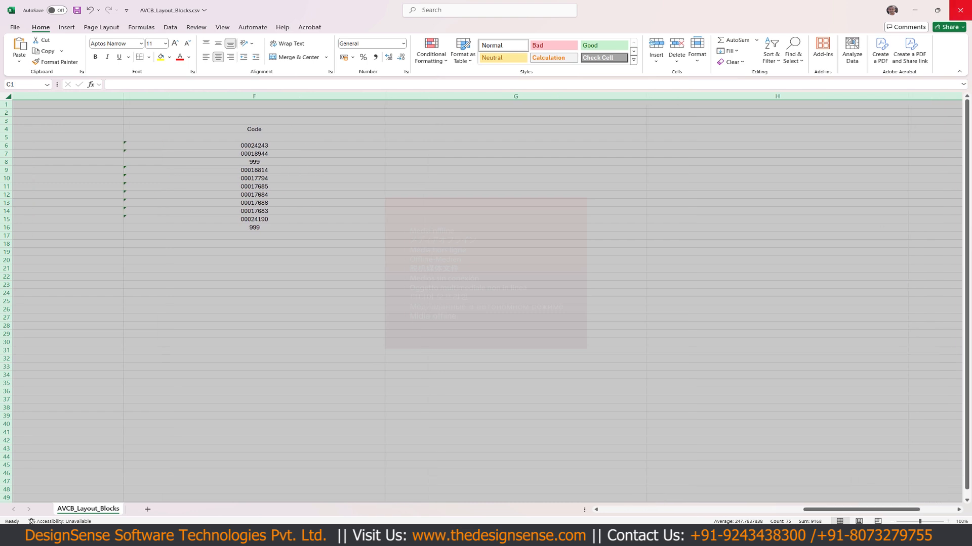
{"action": "left_click", "coordinate": [968, 10]}
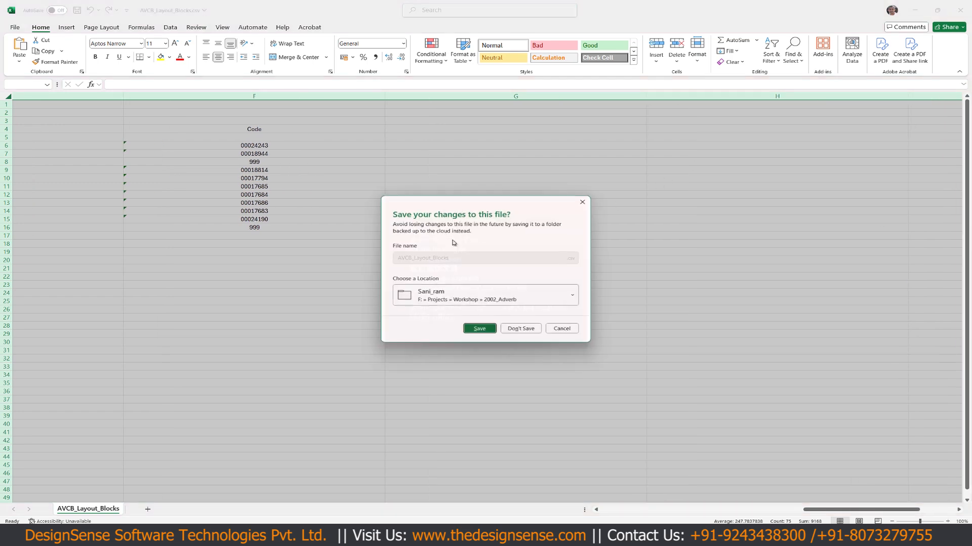
{"action": "left_click", "coordinate": [523, 331]}
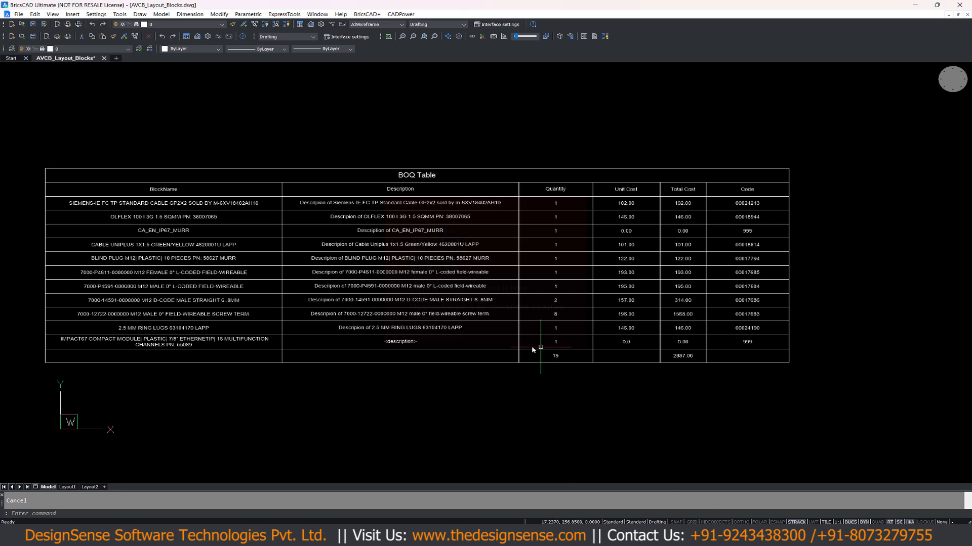
Examine the BOQ table's placement above the TOP VIEW frame and the composite blocks arranged inside the frame.
{"action": "scroll", "coordinate": [537, 347], "scroll_direction": "down", "scroll_amount": 2}
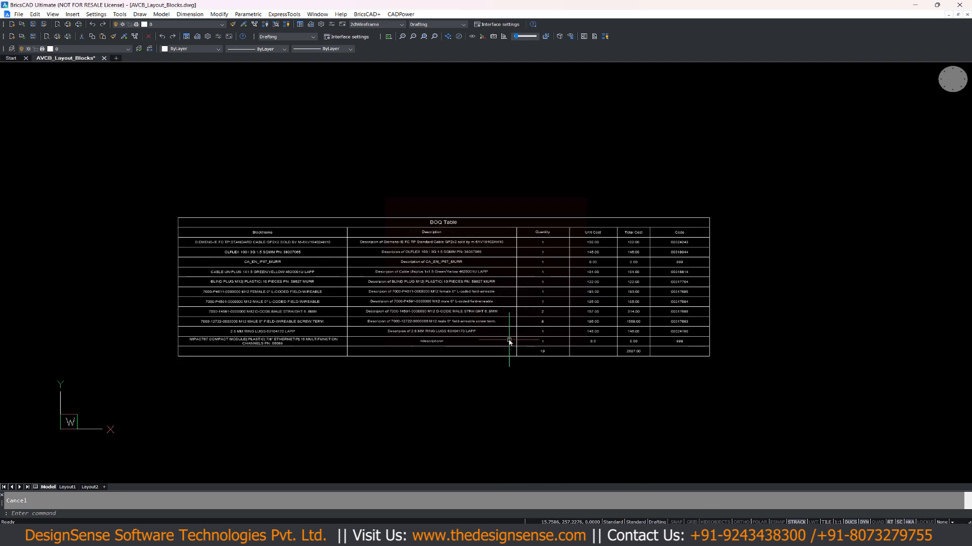
{"action": "left_click", "coordinate": [495, 326]}
{"action": "middle_click_drag", "start_coordinate": [495, 326], "coordinate": [463, 247]}
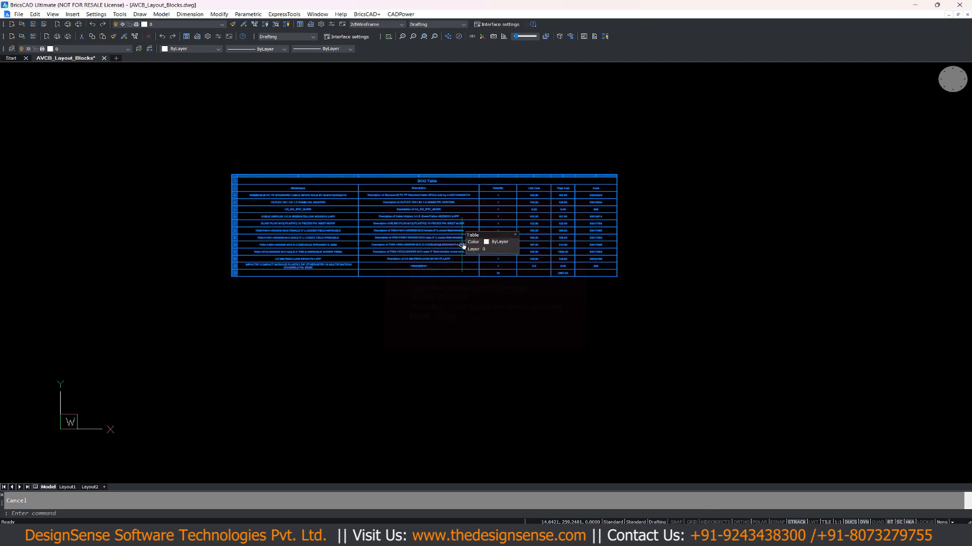
{"action": "key", "text": "Escape"}
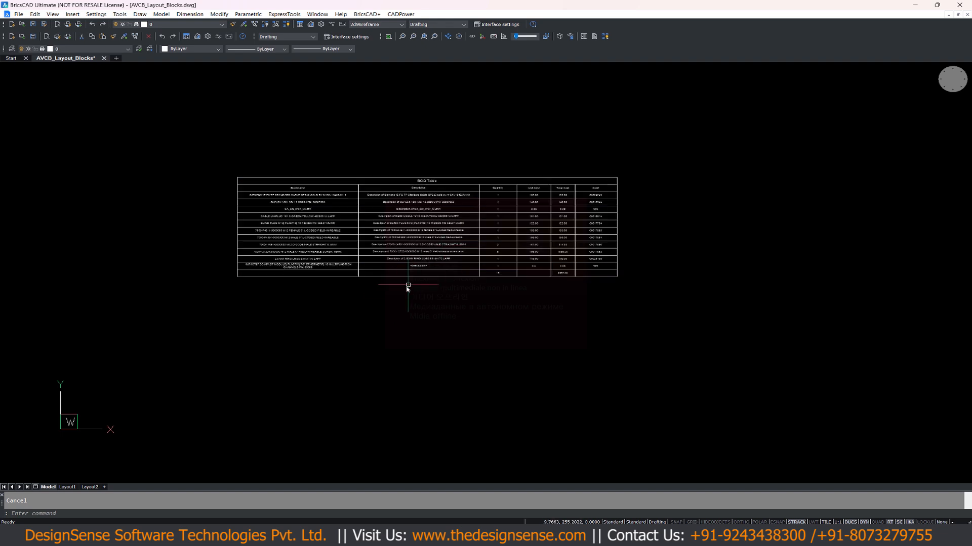
{"action": "scroll", "coordinate": [386, 295], "scroll_direction": "down", "scroll_amount": 5}
{"action": "scroll", "coordinate": [386, 293], "scroll_direction": "down", "scroll_amount": 1}
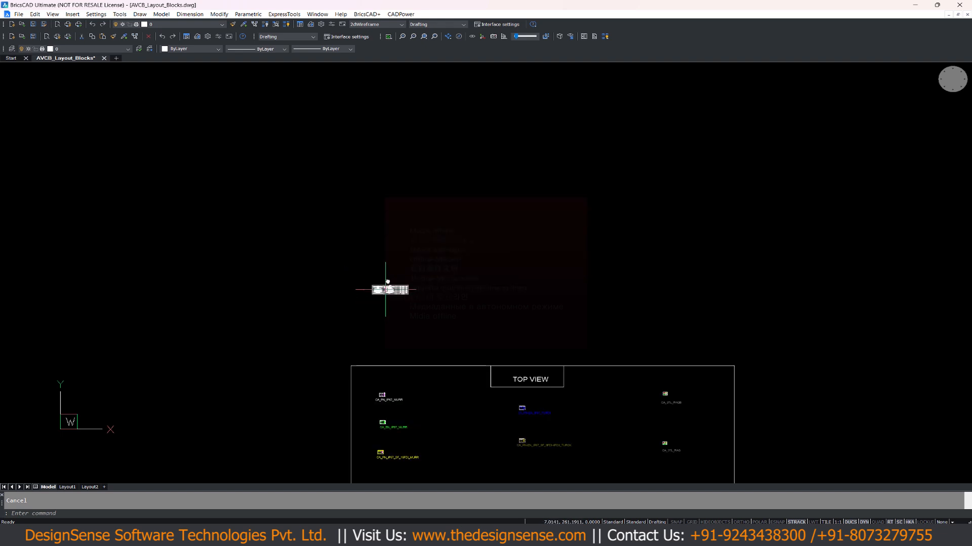
{"action": "middle_click_drag", "start_coordinate": [384, 287], "coordinate": [369, 194]}
{"action": "middle_click_drag", "start_coordinate": [389, 351], "coordinate": [390, 291]}
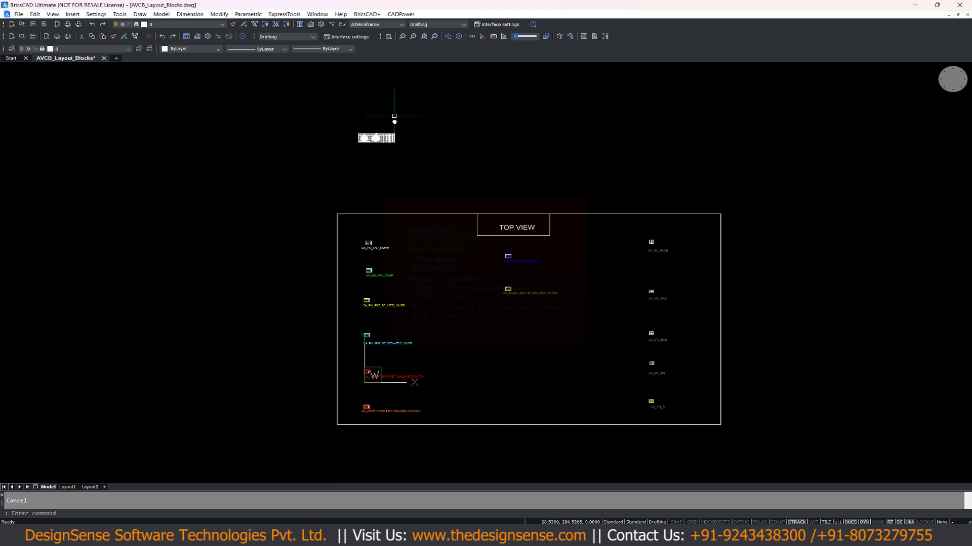
{"action": "scroll", "coordinate": [377, 135], "scroll_direction": "up", "scroll_amount": 6}
{"action": "scroll", "coordinate": [379, 135], "scroll_direction": "down", "scroll_amount": 6}
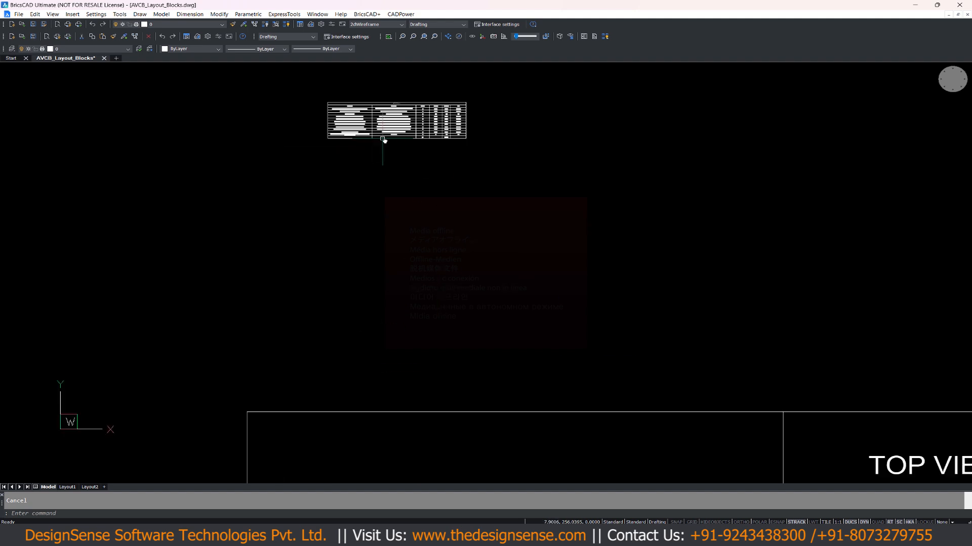
{"action": "scroll", "coordinate": [384, 238], "scroll_direction": "up", "scroll_amount": 5}
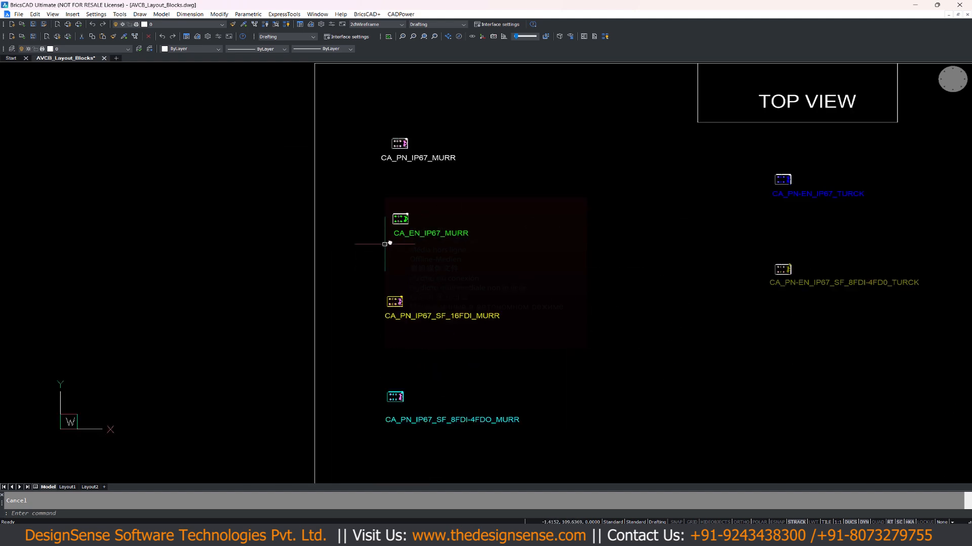
{"action": "scroll", "coordinate": [404, 215], "scroll_direction": "down", "scroll_amount": 1}
{"action": "scroll", "coordinate": [408, 221], "scroll_direction": "down", "scroll_amount": 3}
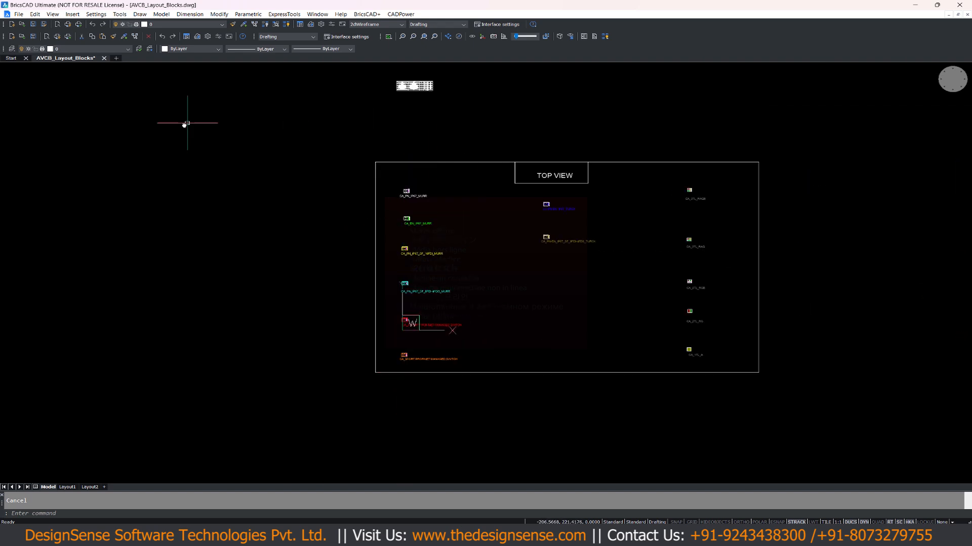
Run the BOM Generator with the Multiple Named Blocks type on all blocks inside the TOP VIEW frame.
{"action": "left_click", "coordinate": [400, 15]}
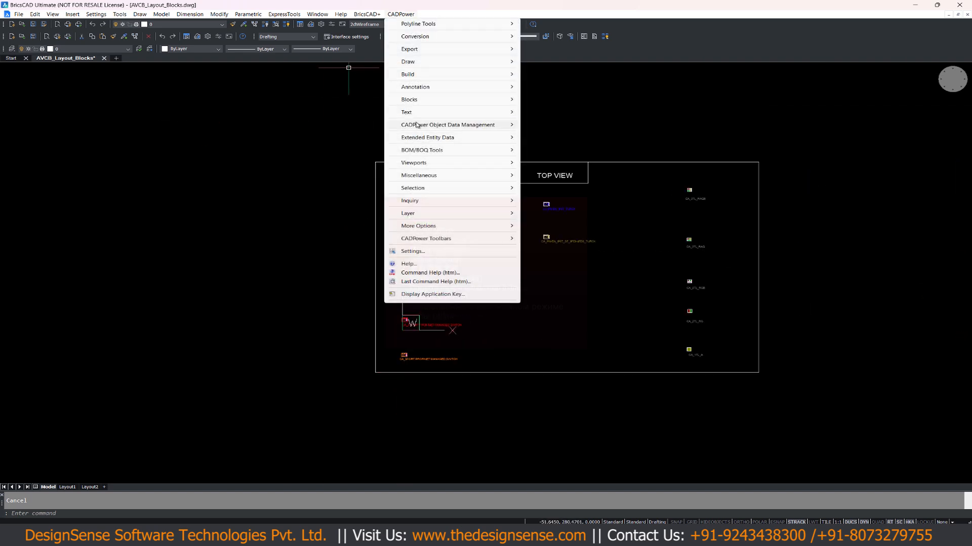
{"action": "mouse_move", "coordinate": [418, 154]}
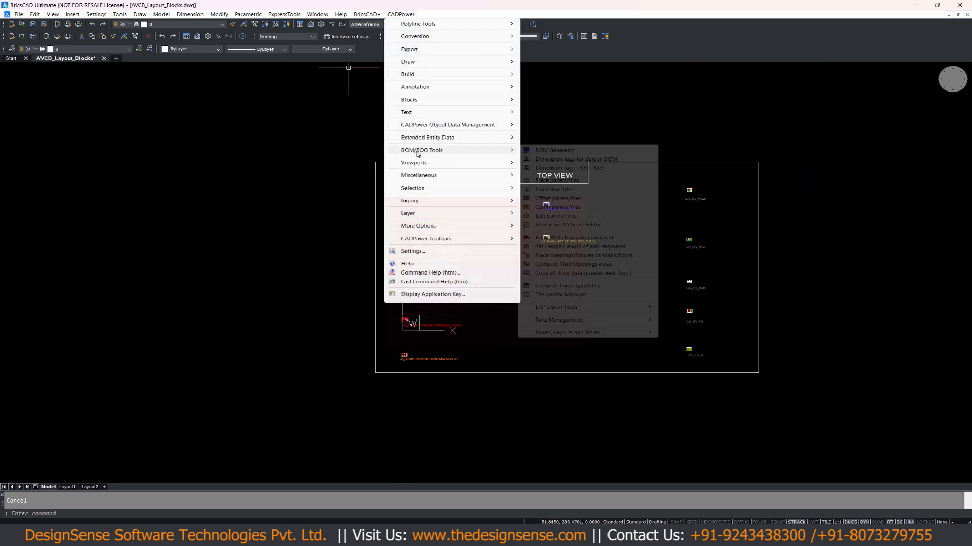
{"action": "left_click", "coordinate": [552, 150]}
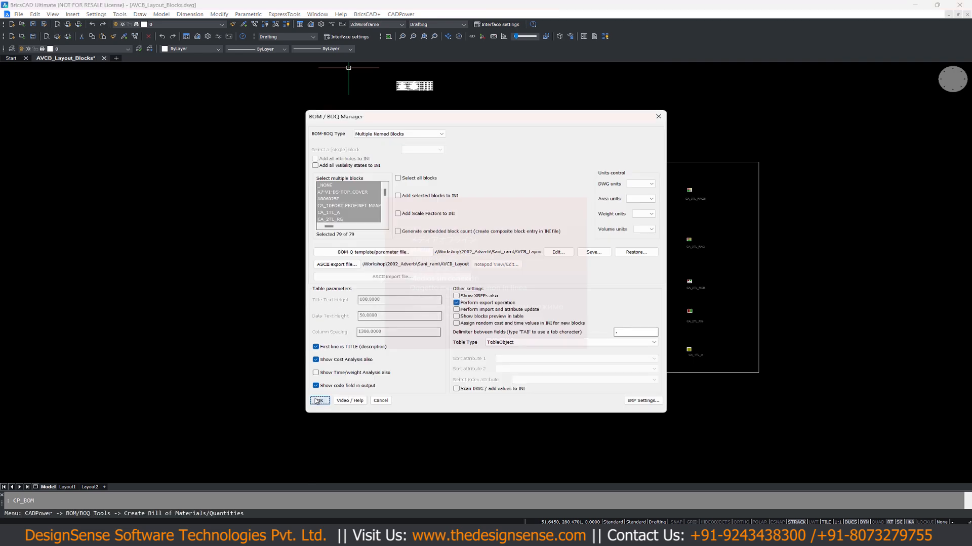
{"action": "left_click", "coordinate": [318, 400]}
{"action": "left_click", "coordinate": [367, 140]}
{"action": "left_click", "coordinate": [857, 423]}
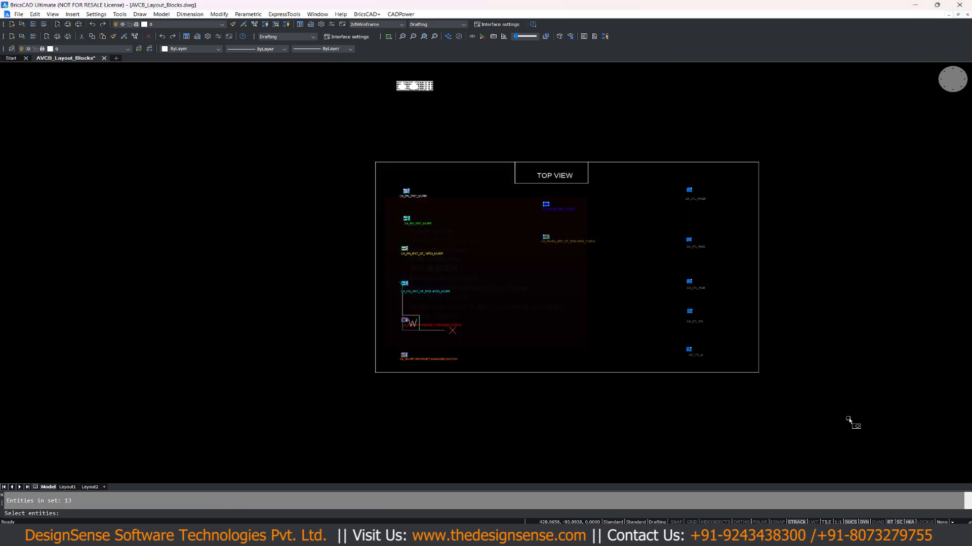
{"action": "key", "text": "Return"}
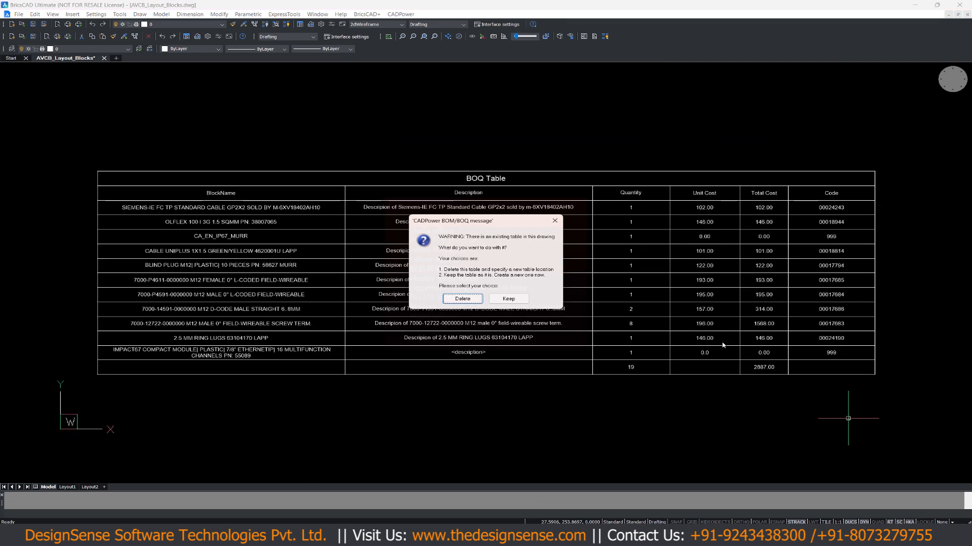
Keep the existing table and place the new BOQ table directly below it with a BOM scale factor of 0.75.
{"action": "left_click", "coordinate": [509, 299]}
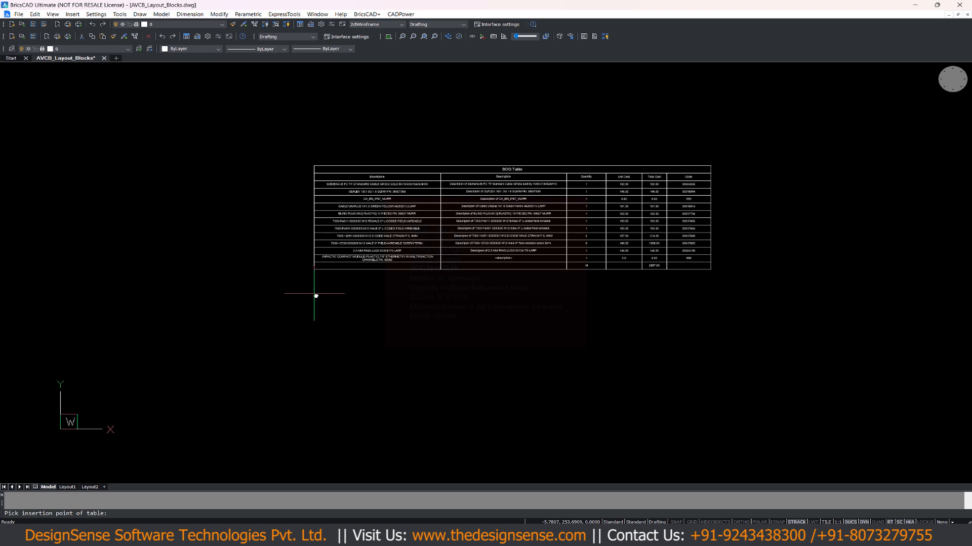
{"action": "left_click", "coordinate": [314, 294]}
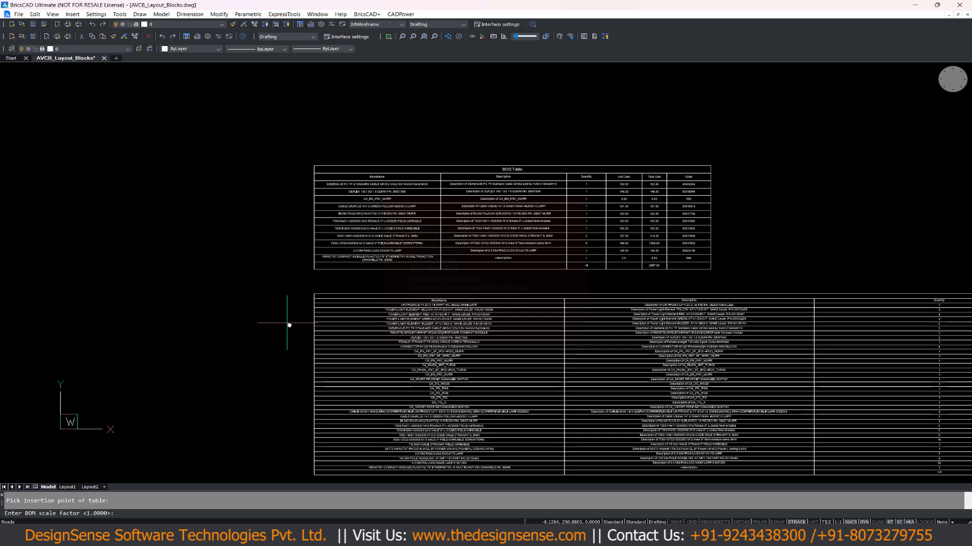
{"action": "type", "text": "0"}
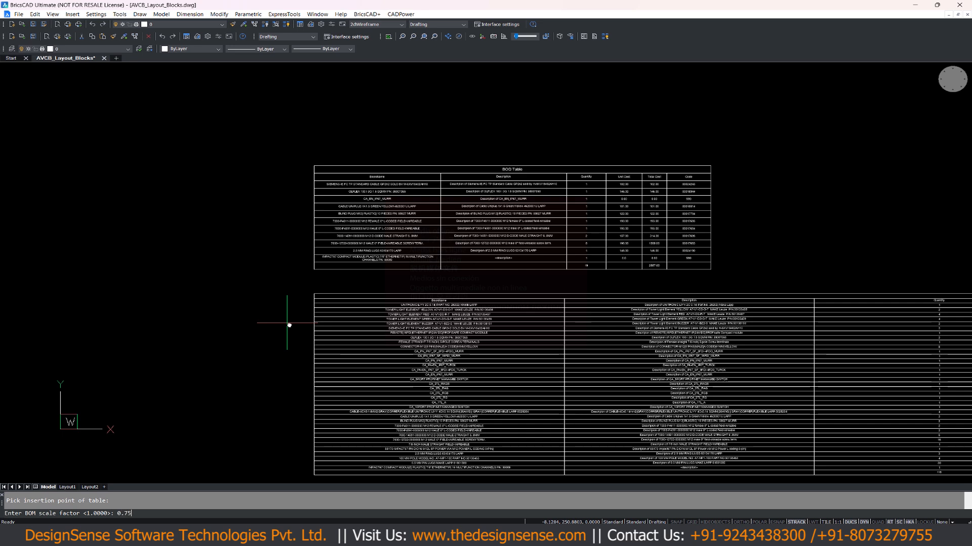
{"action": "type", "text": ".75"}
{"action": "key", "text": "Return"}
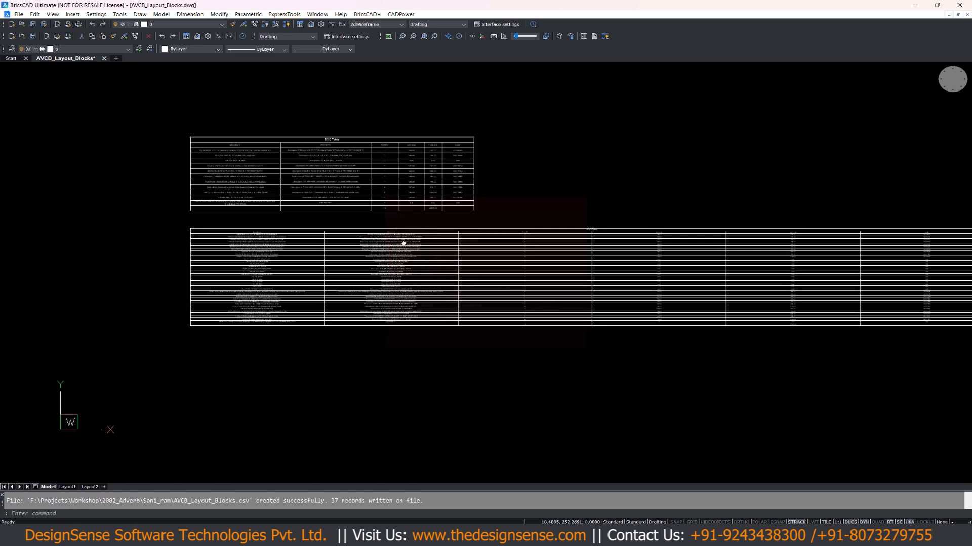
Reduce the overall width of the lower BOQ table by narrowing its columns, and deselect it.
{"action": "scroll", "coordinate": [479, 255], "scroll_direction": "down", "scroll_amount": 3}
{"action": "left_click", "coordinate": [736, 290]}
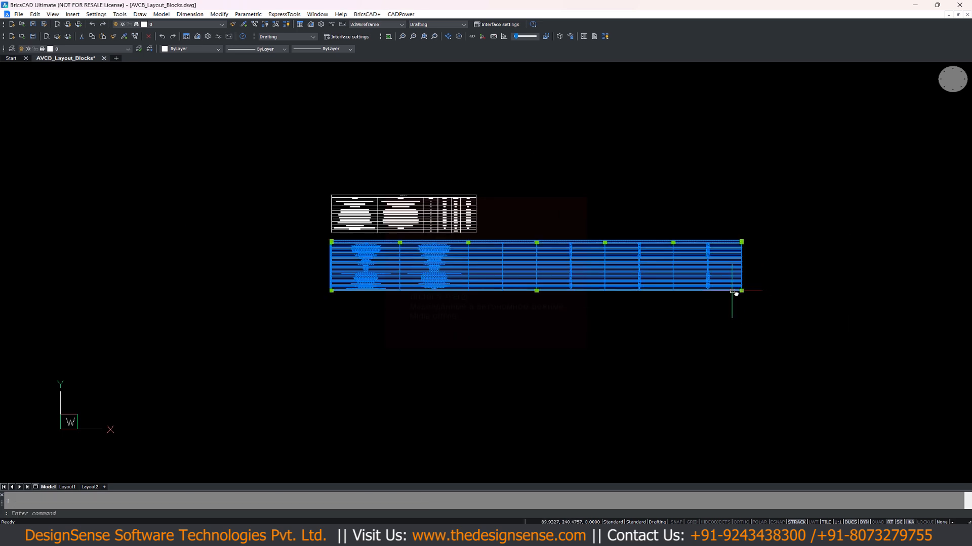
{"action": "left_click", "coordinate": [741, 290]}
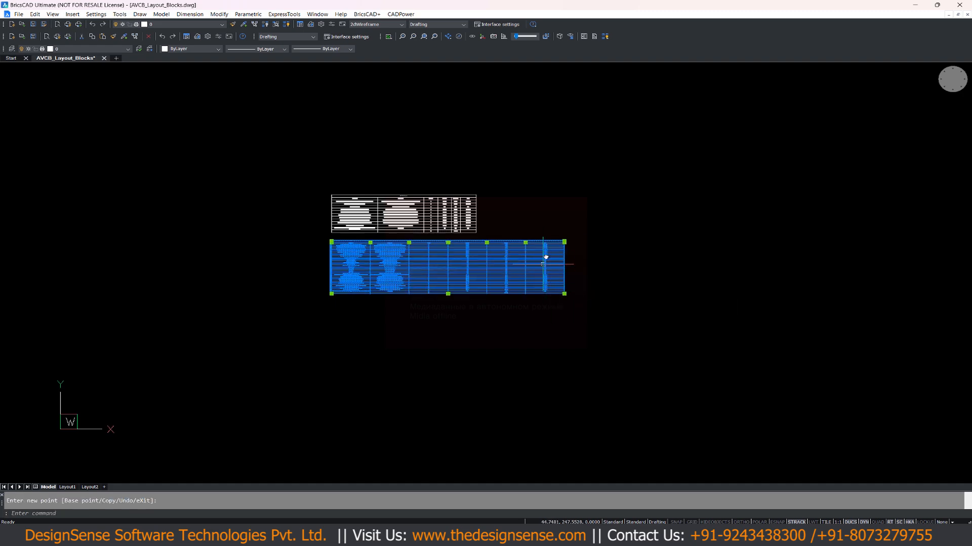
{"action": "key", "text": "Escape"}
{"action": "key", "text": "Escape"}
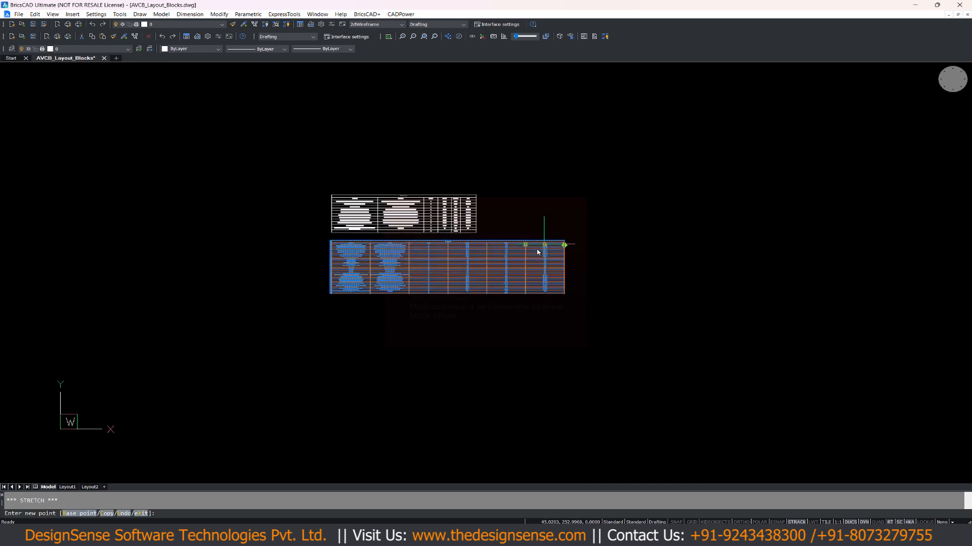
Examine the lower BOQ table's block names, descriptions, quantities, unit costs, total costs and codes, including its totals row.
{"action": "scroll", "coordinate": [537, 270], "scroll_direction": "up", "scroll_amount": 10}
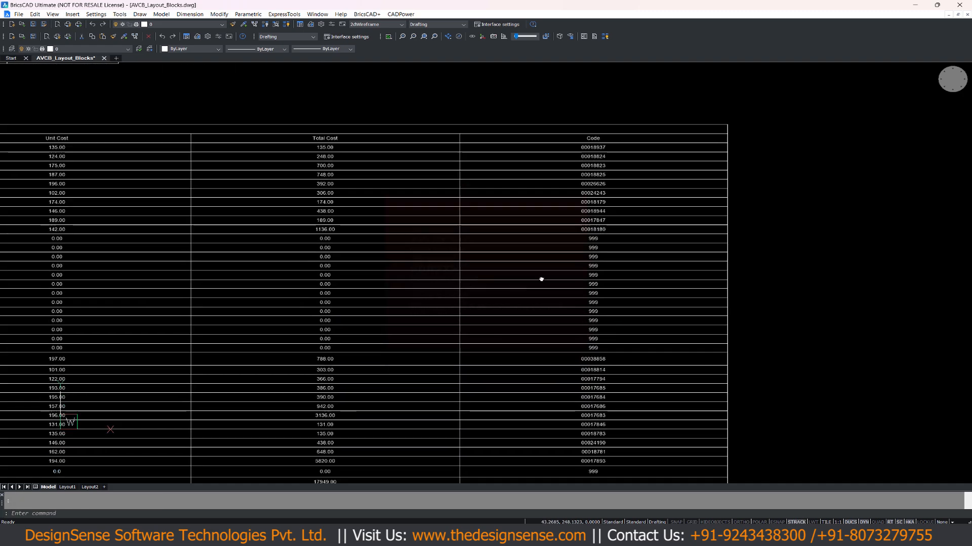
{"action": "scroll", "coordinate": [589, 231], "scroll_direction": "down", "scroll_amount": 8}
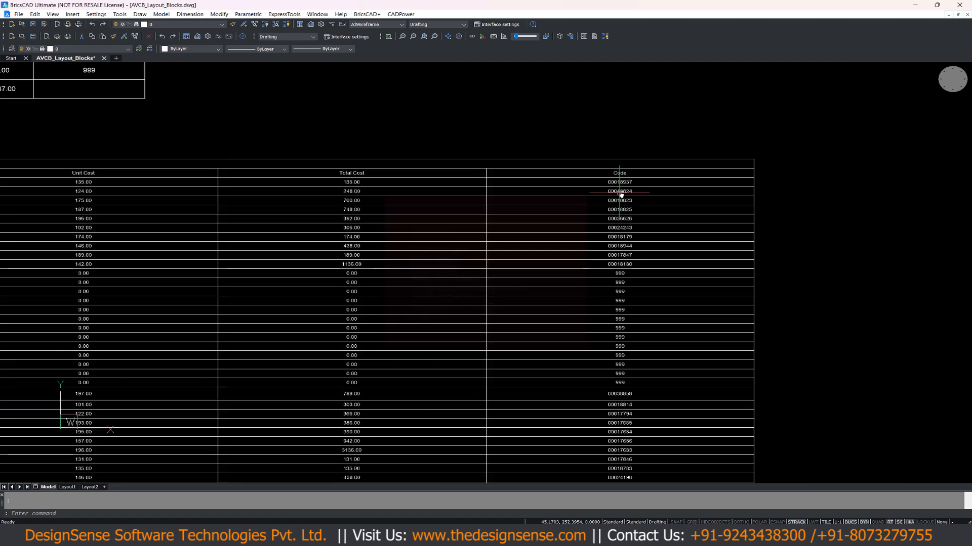
{"action": "scroll", "coordinate": [555, 211], "scroll_direction": "down", "scroll_amount": 4}
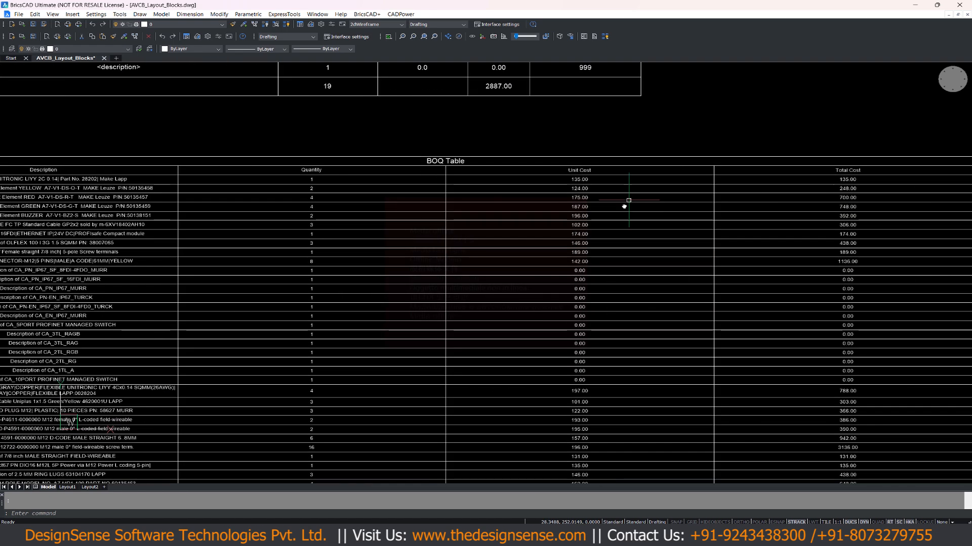
{"action": "scroll", "coordinate": [365, 222], "scroll_direction": "down", "scroll_amount": 2}
{"action": "middle_click_drag", "start_coordinate": [365, 239], "coordinate": [366, 137]}
{"action": "scroll", "coordinate": [340, 307], "scroll_direction": "up", "scroll_amount": 4}
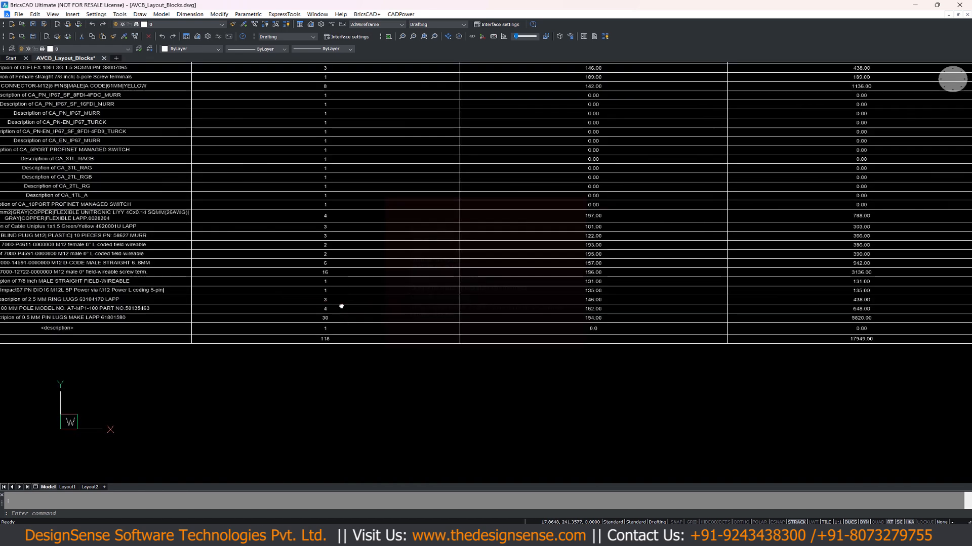
{"action": "scroll", "coordinate": [319, 357], "scroll_direction": "down", "scroll_amount": 4}
{"action": "middle_click_drag", "start_coordinate": [240, 258], "coordinate": [445, 293]}
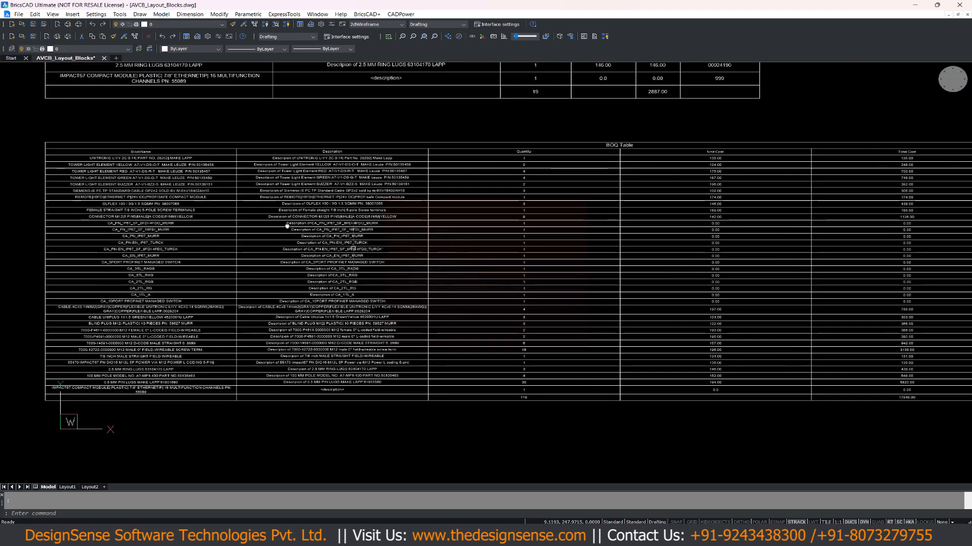
{"action": "scroll", "coordinate": [299, 229], "scroll_direction": "up", "scroll_amount": 3}
{"action": "scroll", "coordinate": [299, 229], "scroll_direction": "down", "scroll_amount": 3}
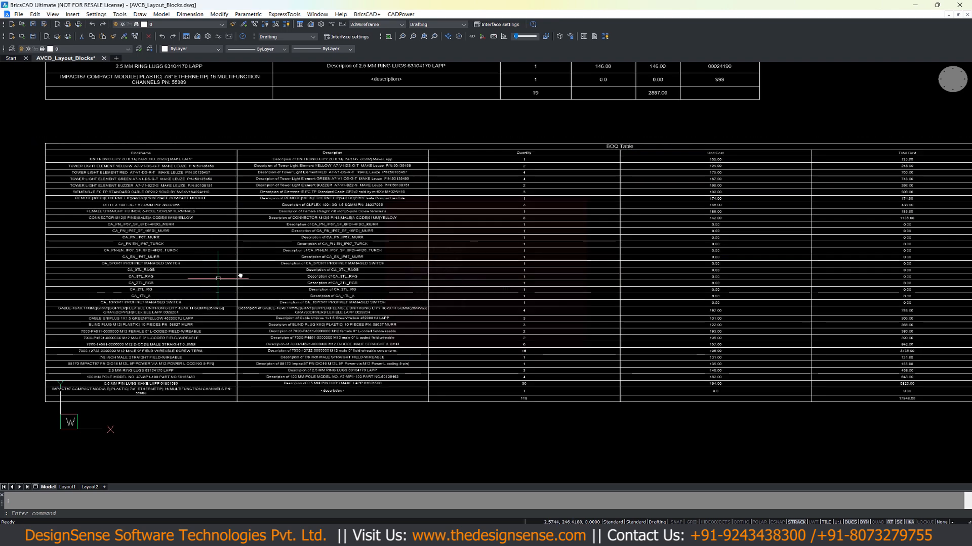
{"action": "scroll", "coordinate": [302, 166], "scroll_direction": "up", "scroll_amount": 3}
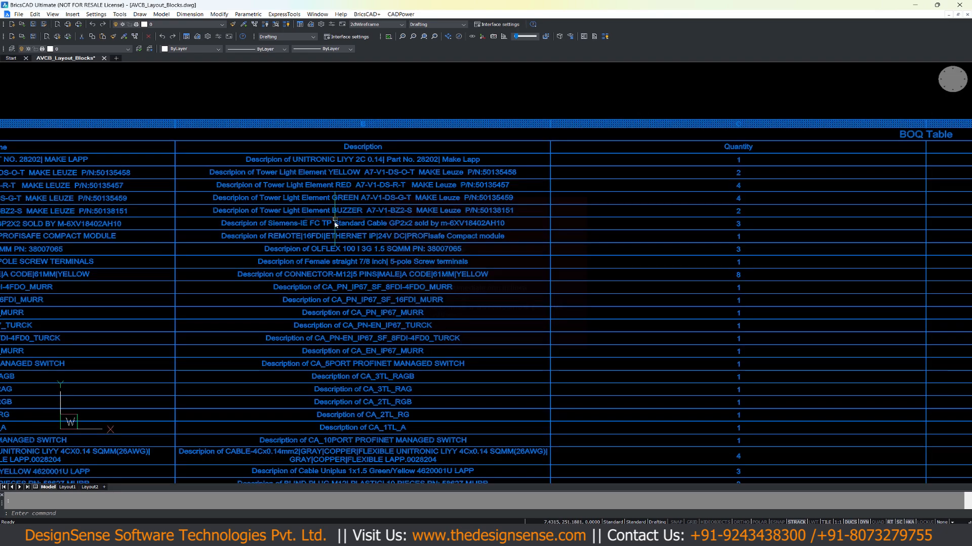
{"action": "scroll", "coordinate": [320, 246], "scroll_direction": "down", "scroll_amount": 5}
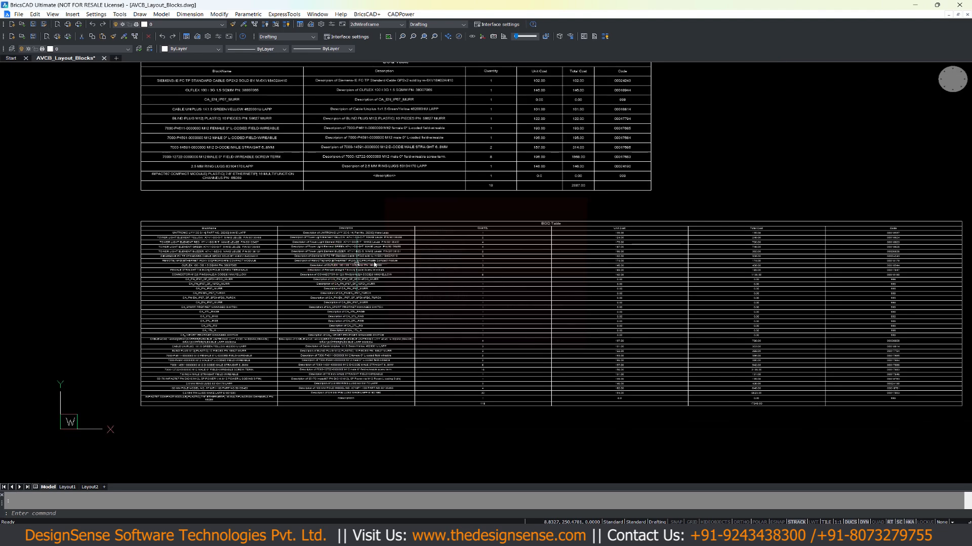
Review both BOQ tables together with the whole TOP VIEW layout beneath them, with nothing highlighted.
{"action": "scroll", "coordinate": [365, 322], "scroll_direction": "down", "scroll_amount": 5}
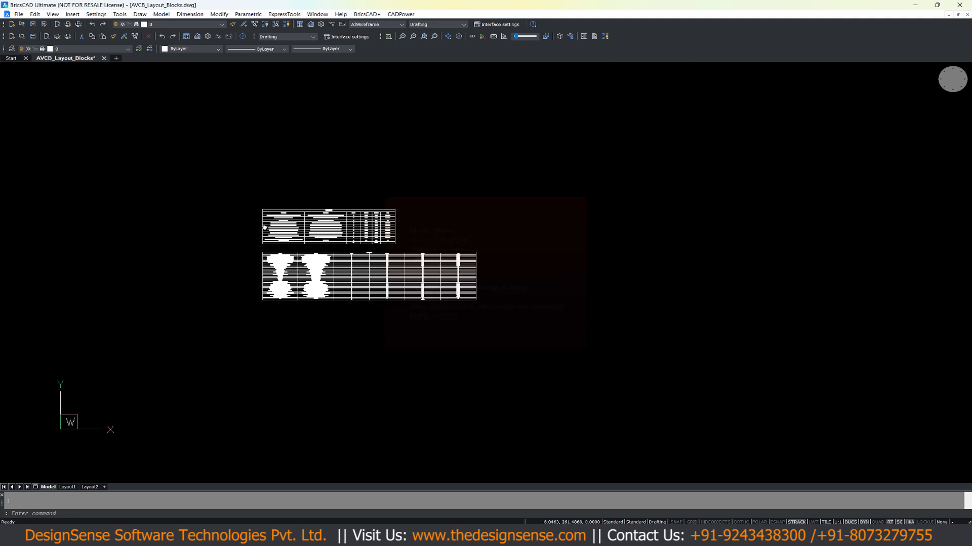
{"action": "scroll", "coordinate": [291, 222], "scroll_direction": "down", "scroll_amount": 10}
{"action": "middle_click_drag", "start_coordinate": [338, 280], "coordinate": [329, 203]}
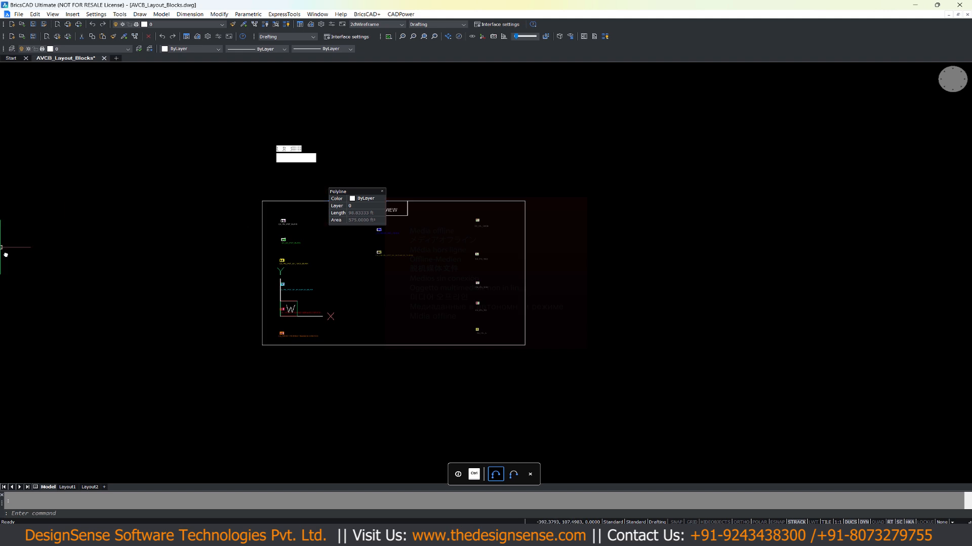
{"action": "key", "text": "Escape"}
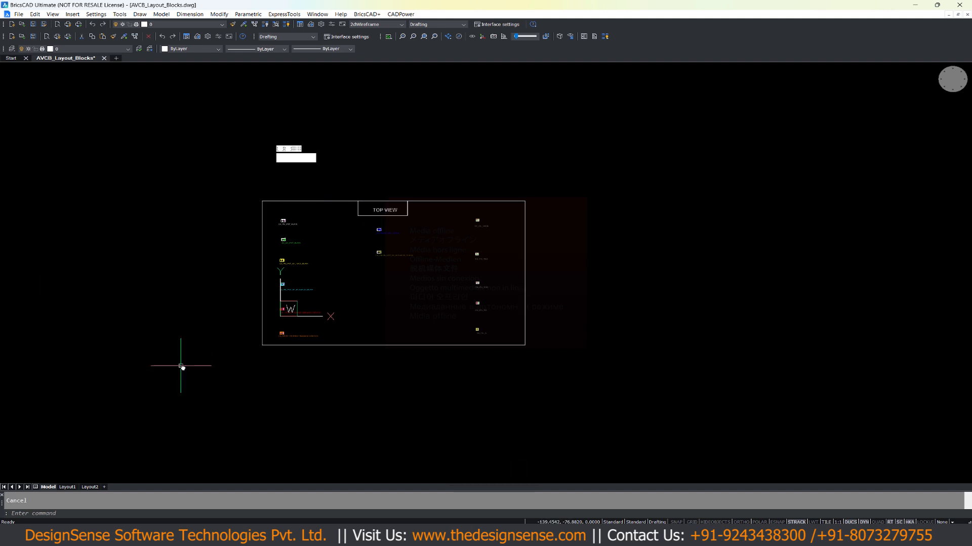